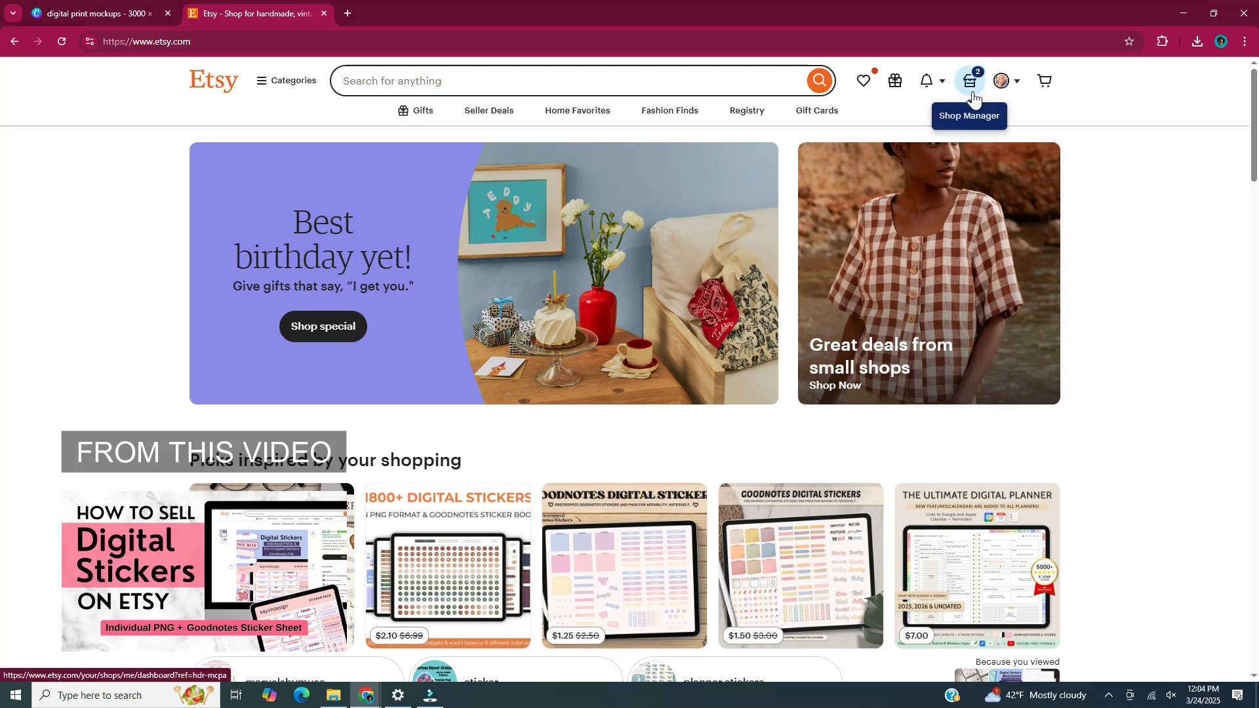
Go to the shop's Listings page through the Shop Manager dashboard.
left_click(972, 92)
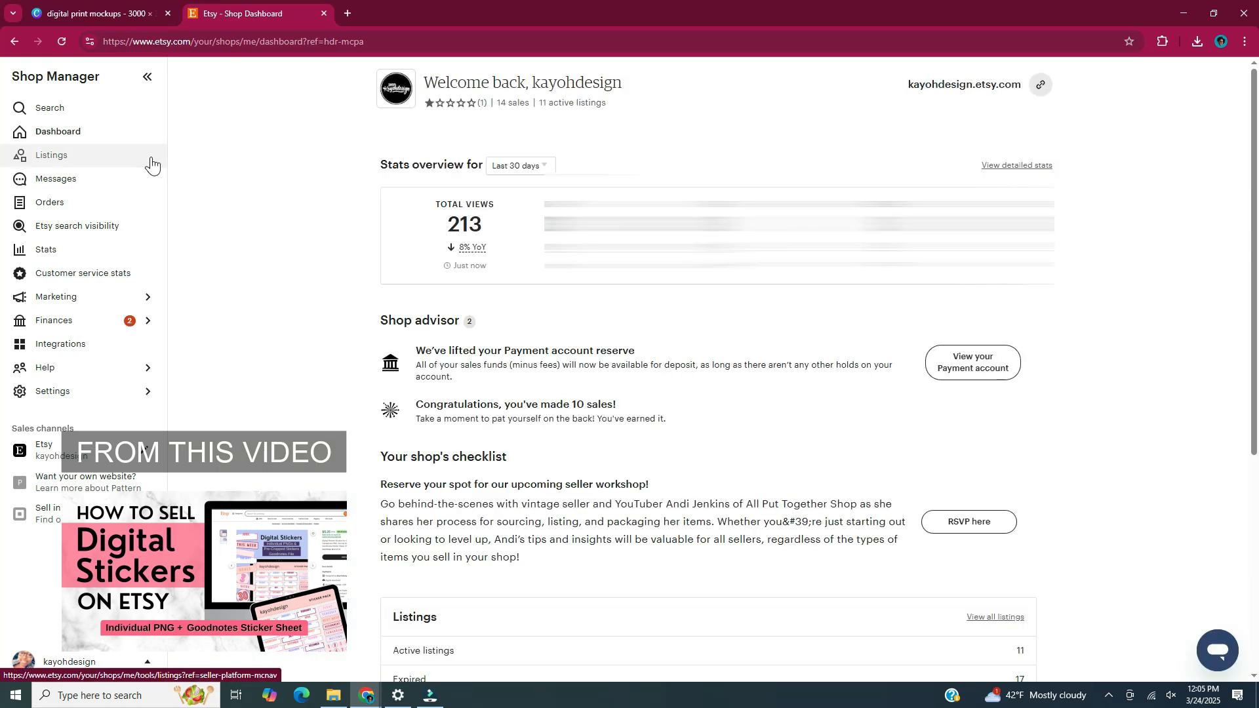
left_click(150, 157)
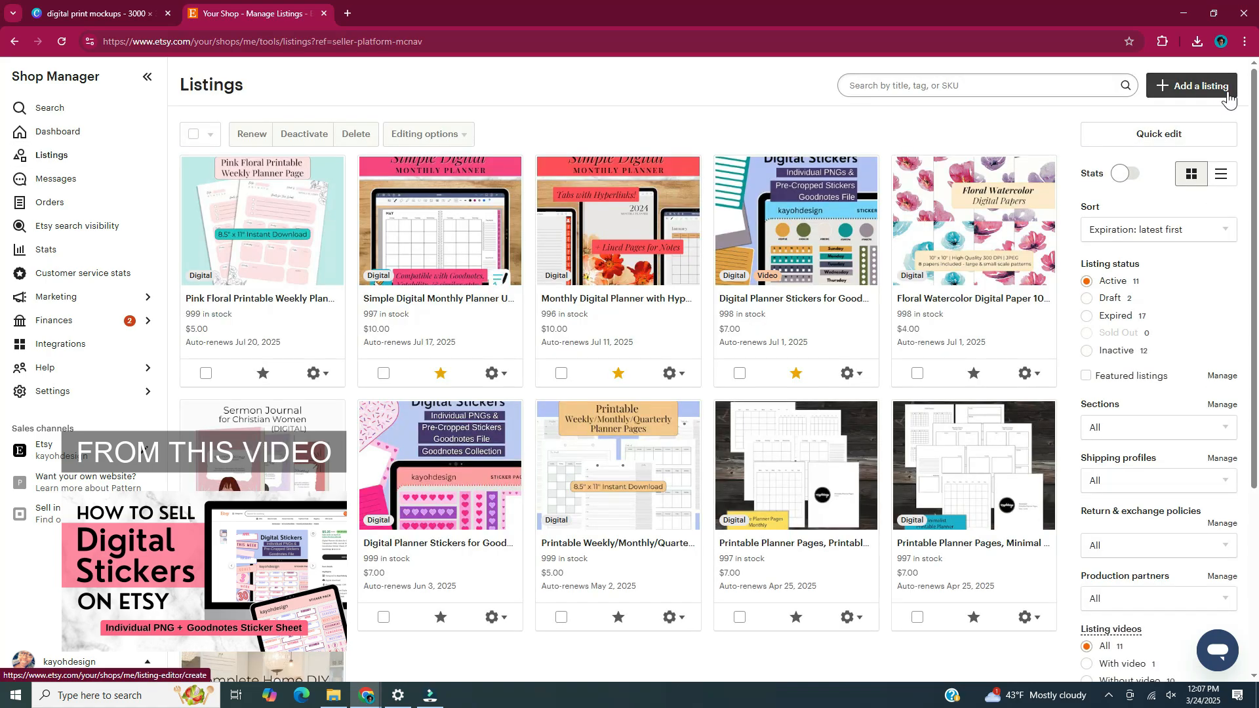
Start a new listing from the Listings page with 'Add a listing'.
left_click(1228, 97)
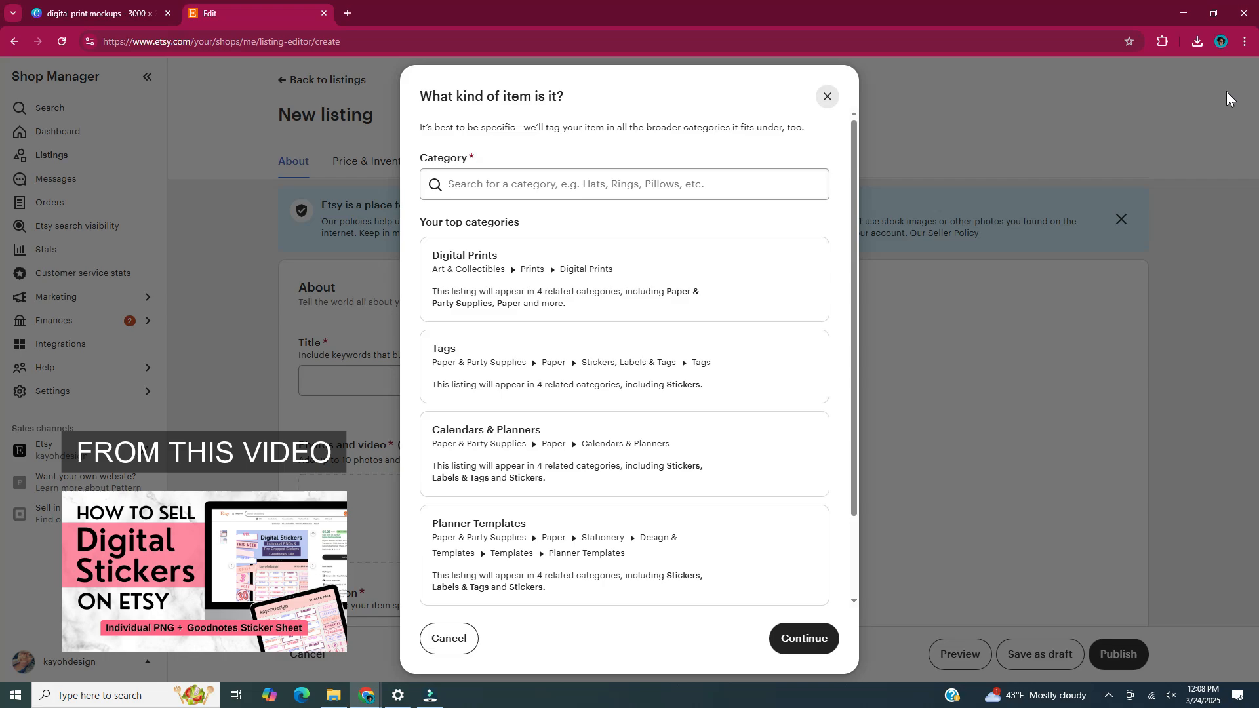
Search categories for 'digital sticker' and choose Art & Collectibles › Drawing & Illustration › Digital.
left_click(740, 191)
type("digital sticker")
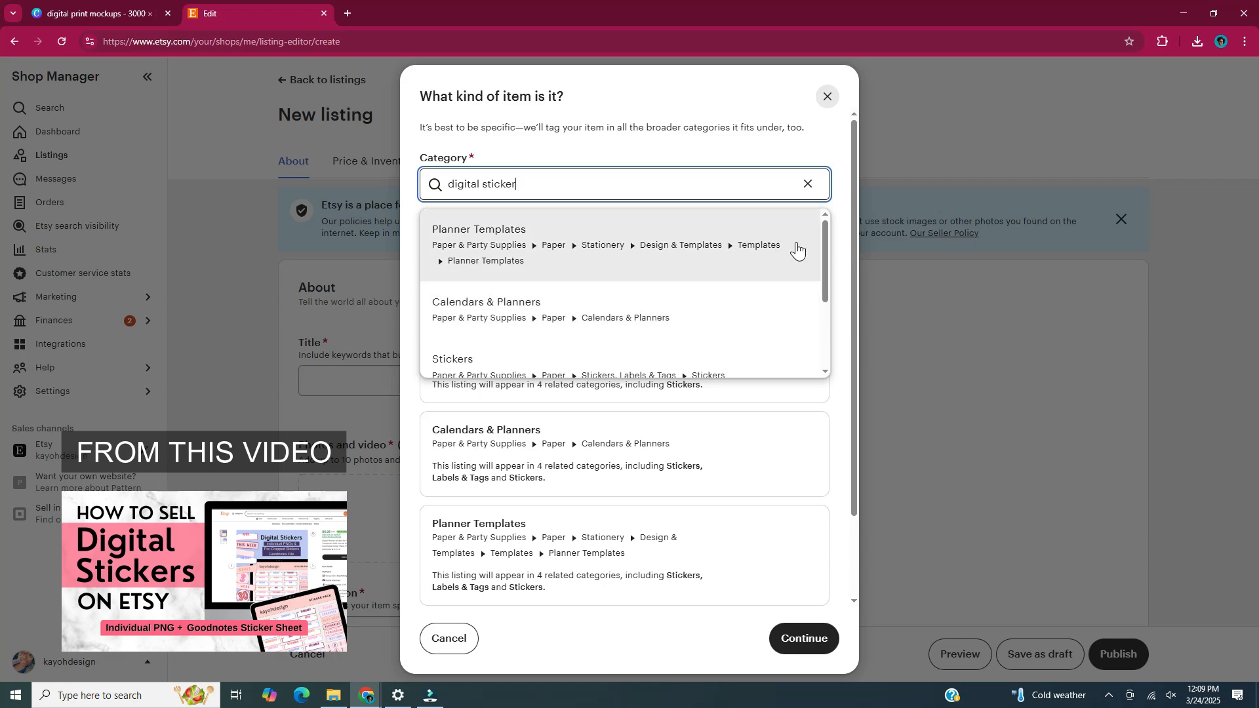
scroll(776, 335, "down", 1)
scroll(786, 312, "down", 1)
scroll(786, 308, "down", 1)
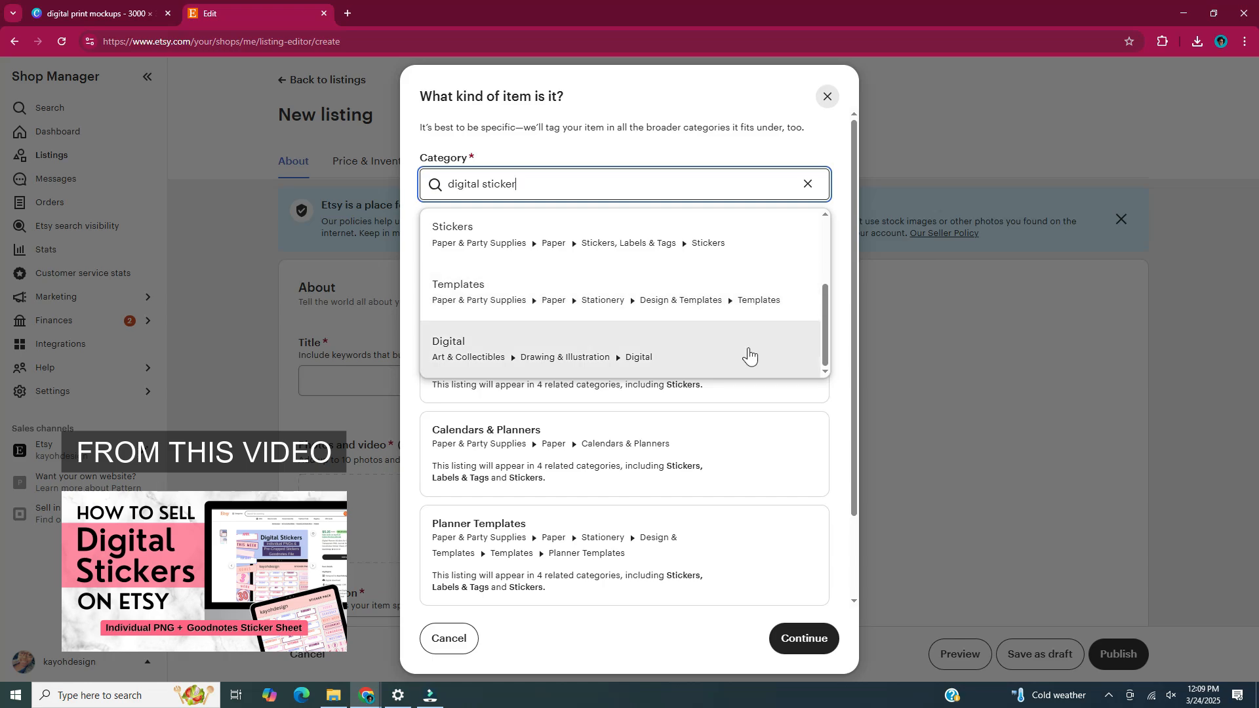
scroll(770, 271, "up", 3)
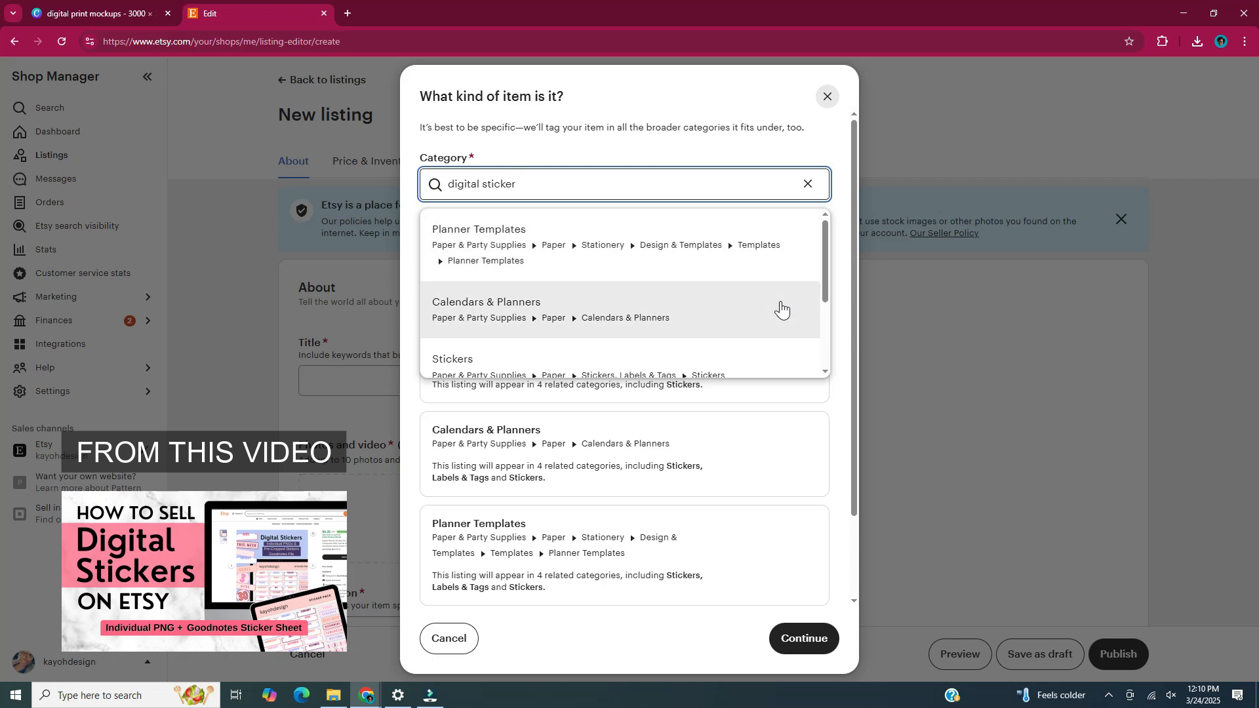
scroll(780, 309, "down", 1)
scroll(778, 309, "up", 1)
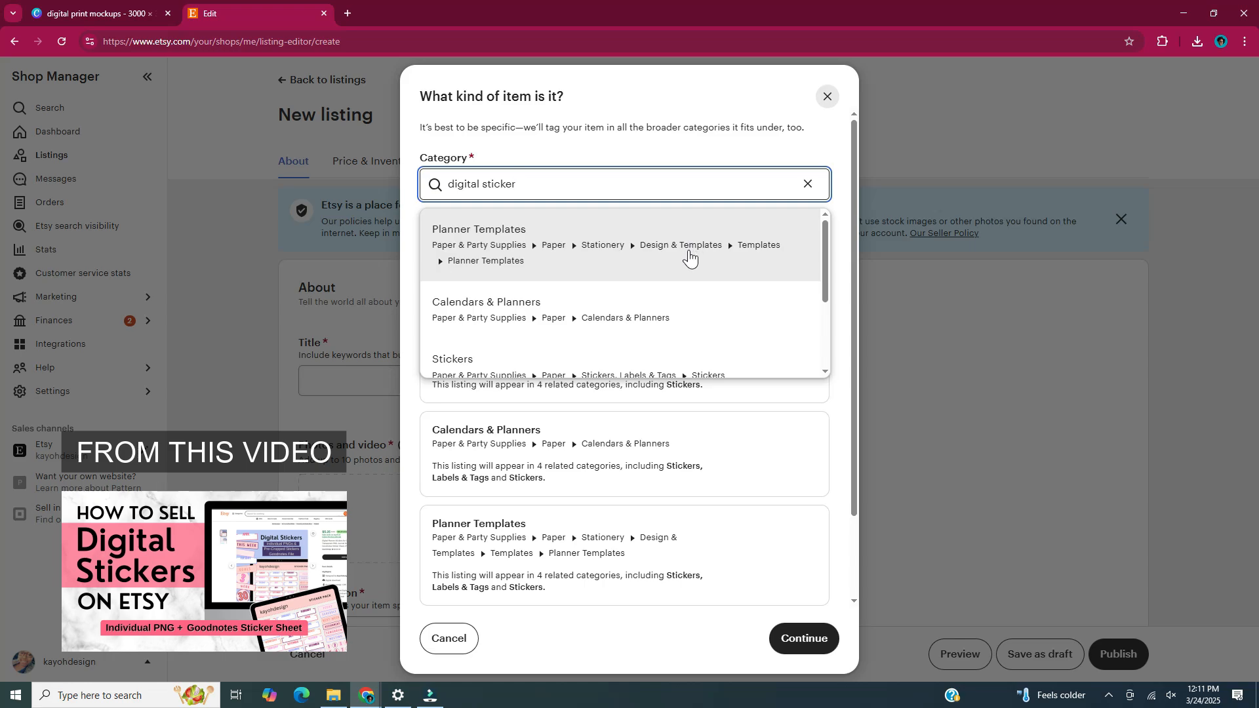
scroll(785, 355, "down", 2)
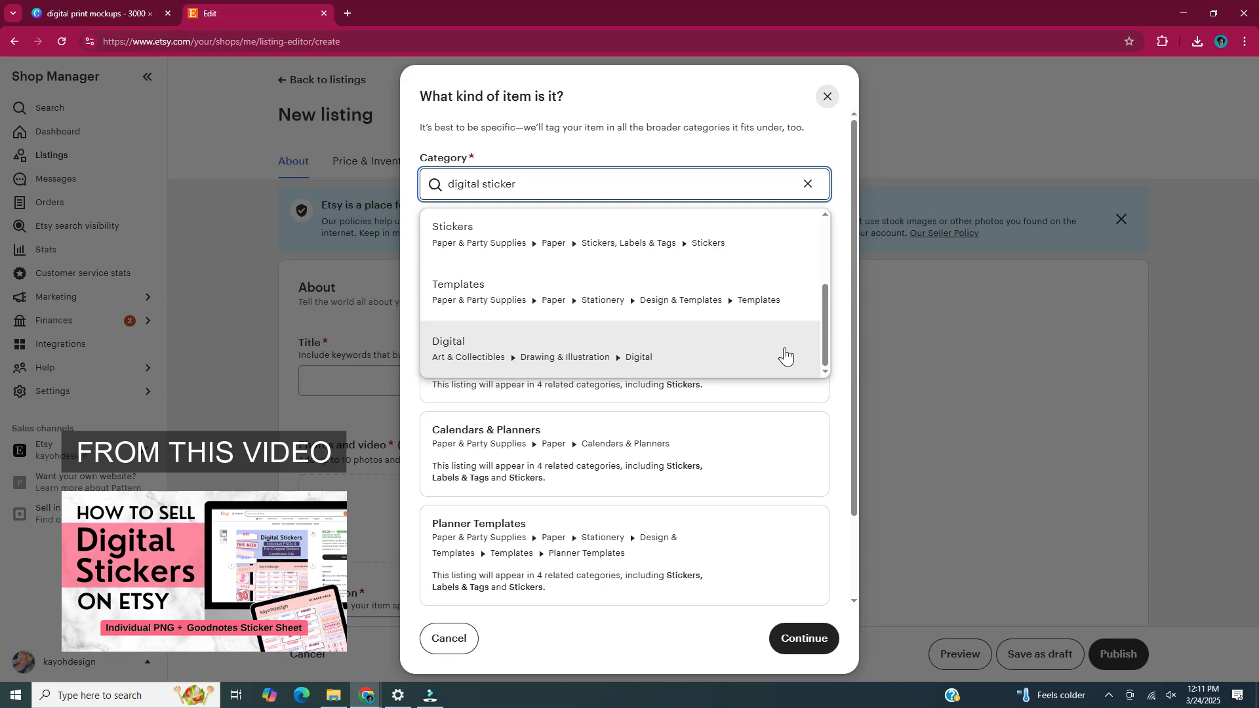
left_click(785, 355)
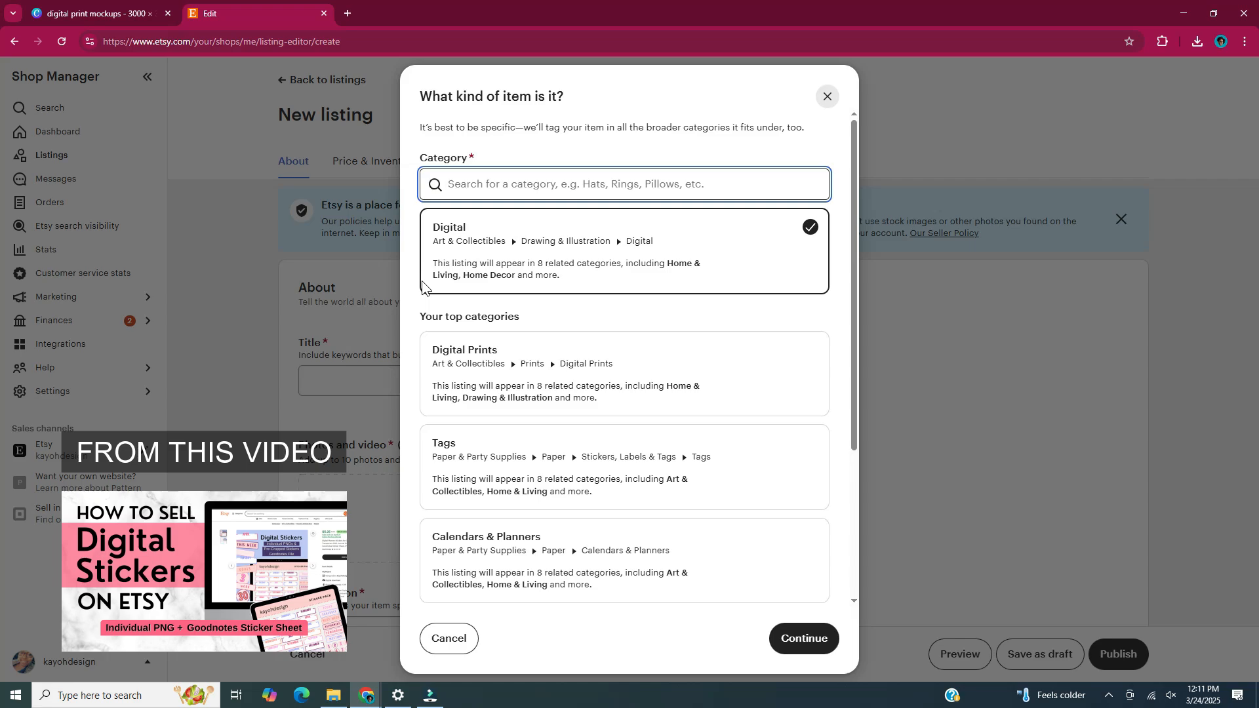
scroll(839, 327, "down", 3)
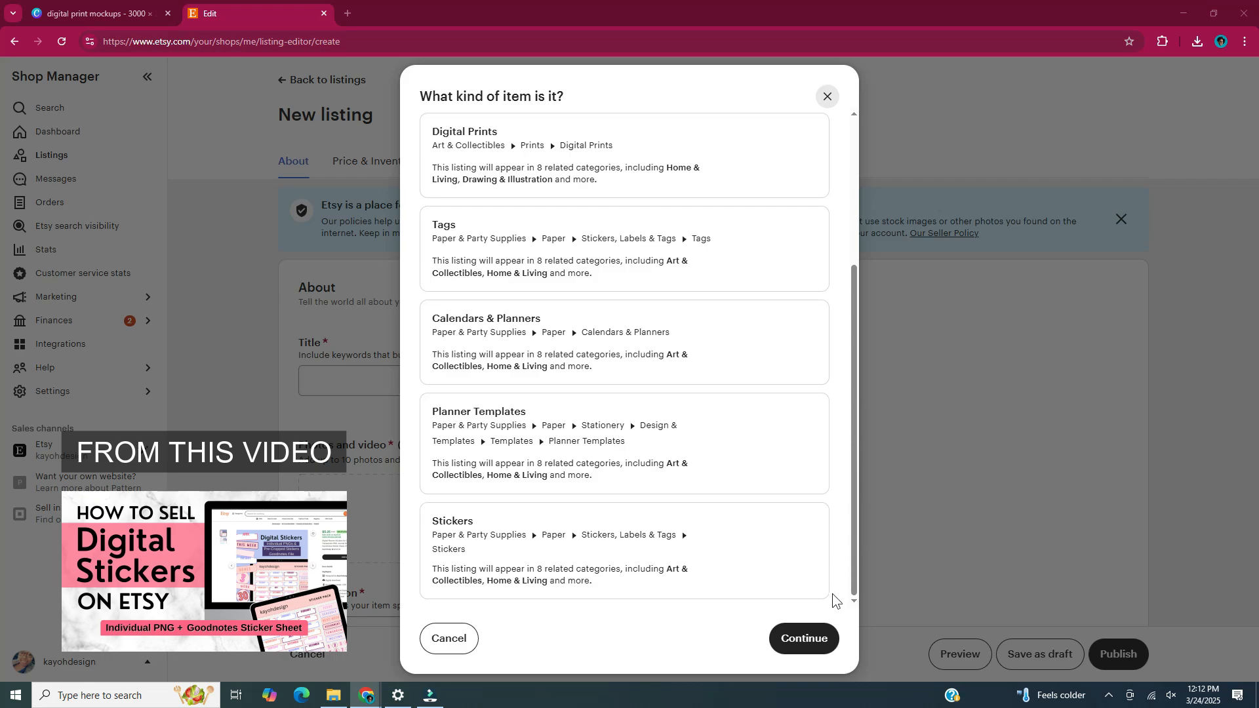
Confirm the category, then mark the listing as Digital files made by the seller ('I did').
left_click(812, 647)
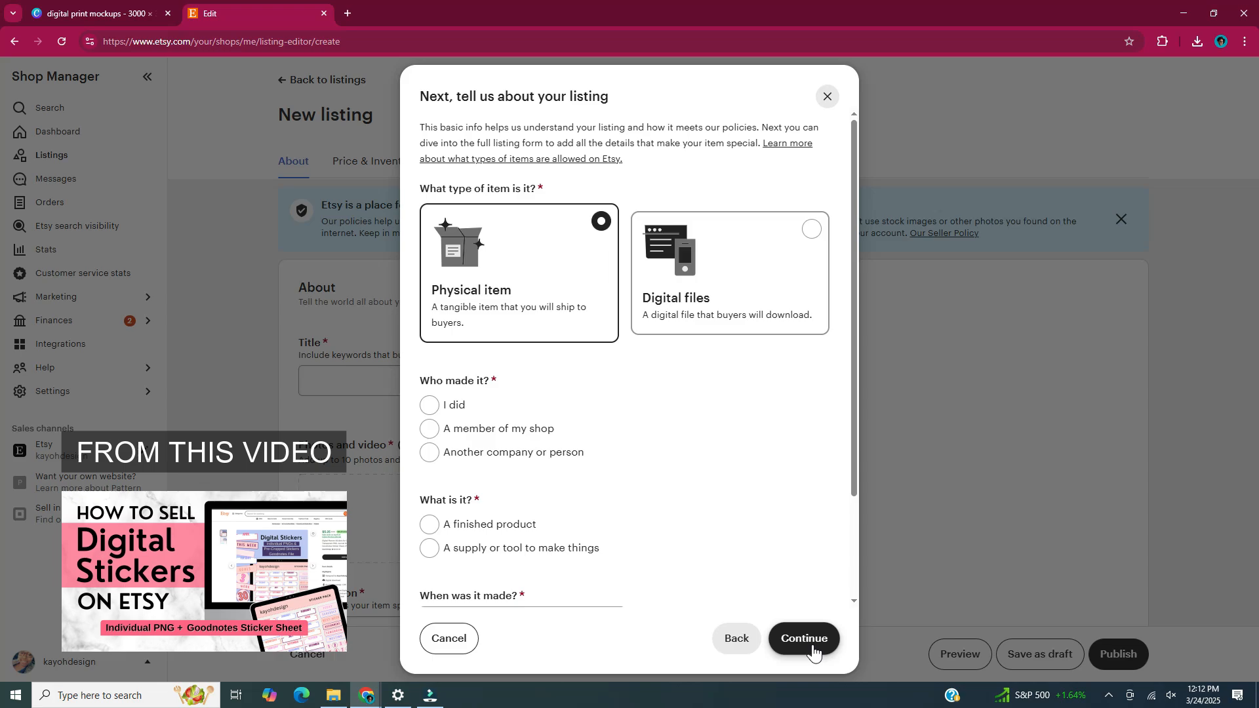
left_click(796, 289)
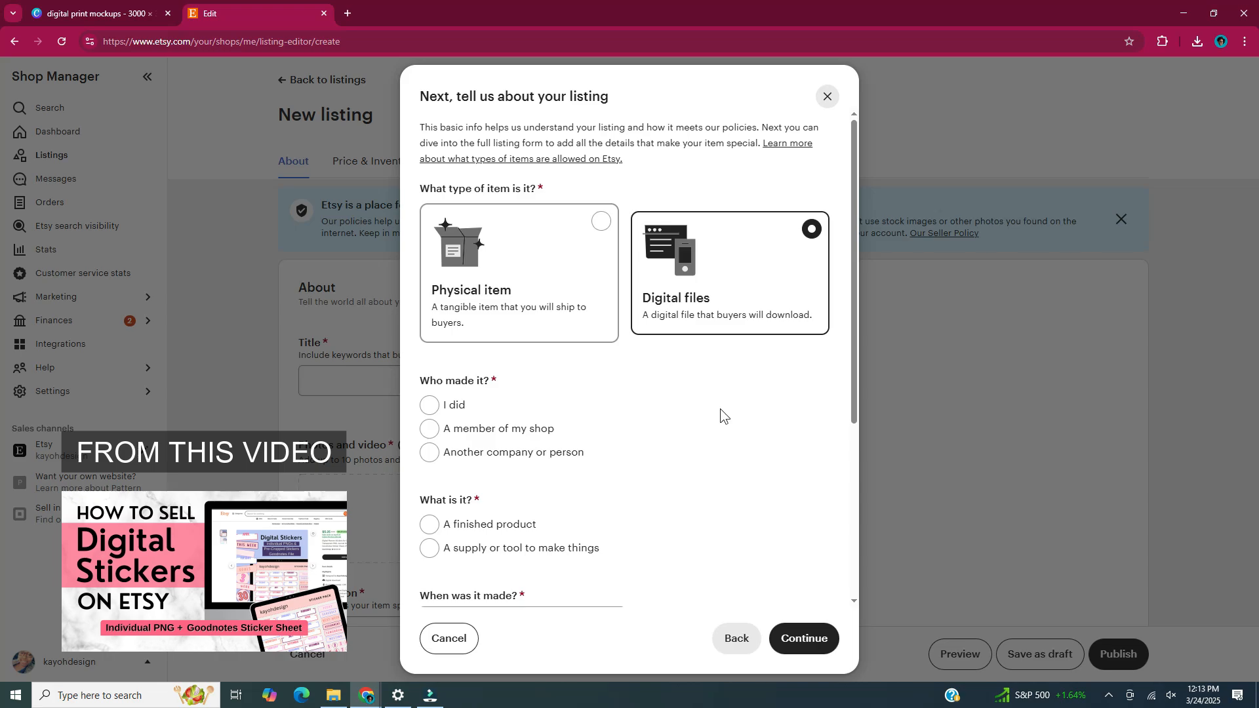
left_click(432, 407)
scroll(737, 399, "down", 2)
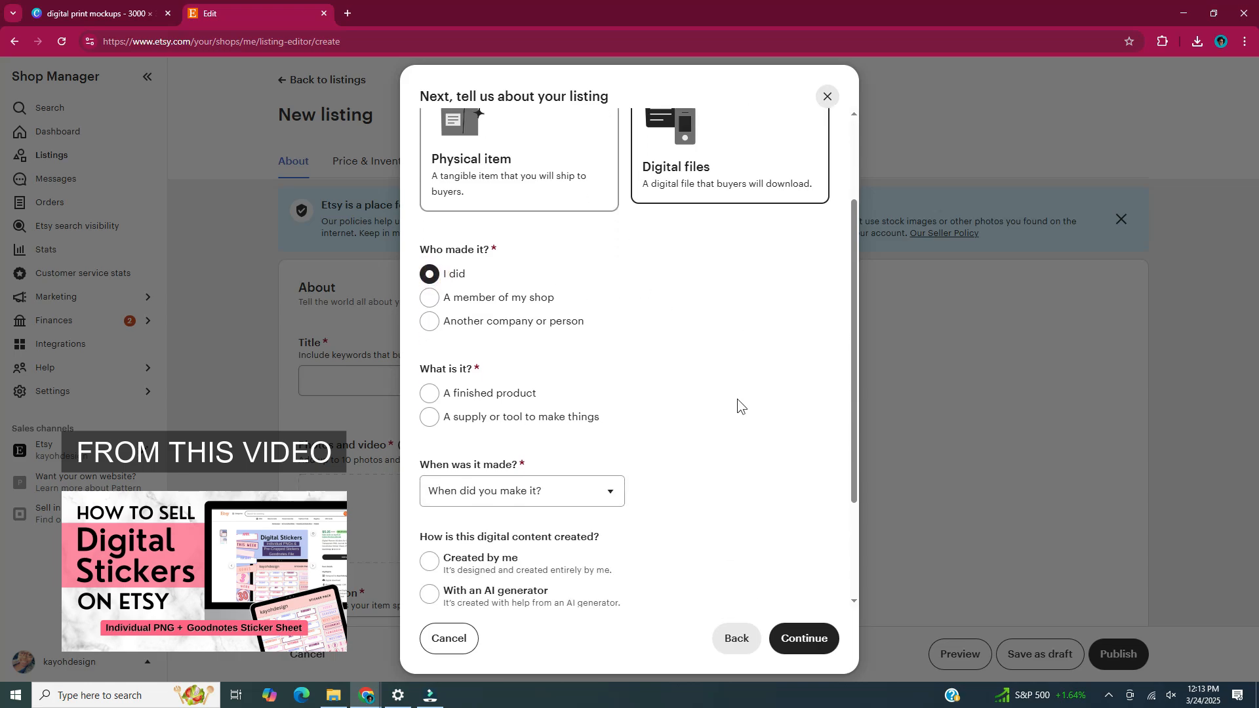
Mark the item a finished product made 2020 - 2025, content 'Created by me', and continue.
scroll(737, 398, "down", 2)
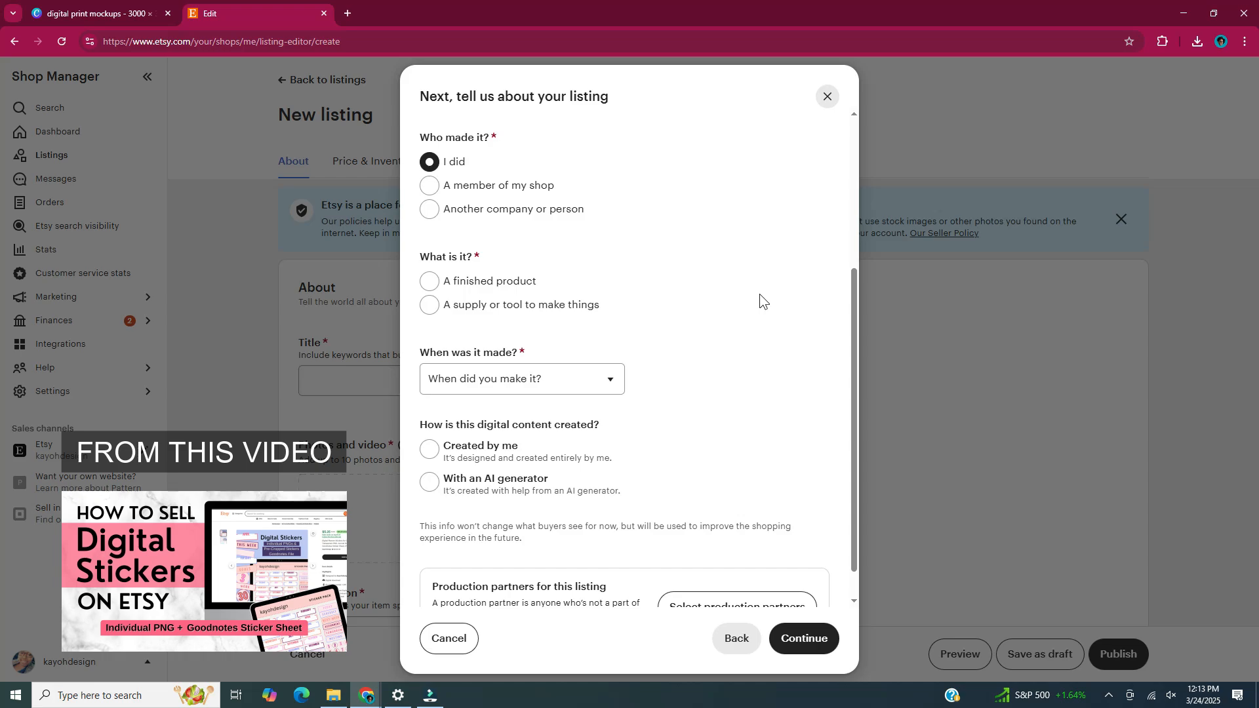
left_click(434, 283)
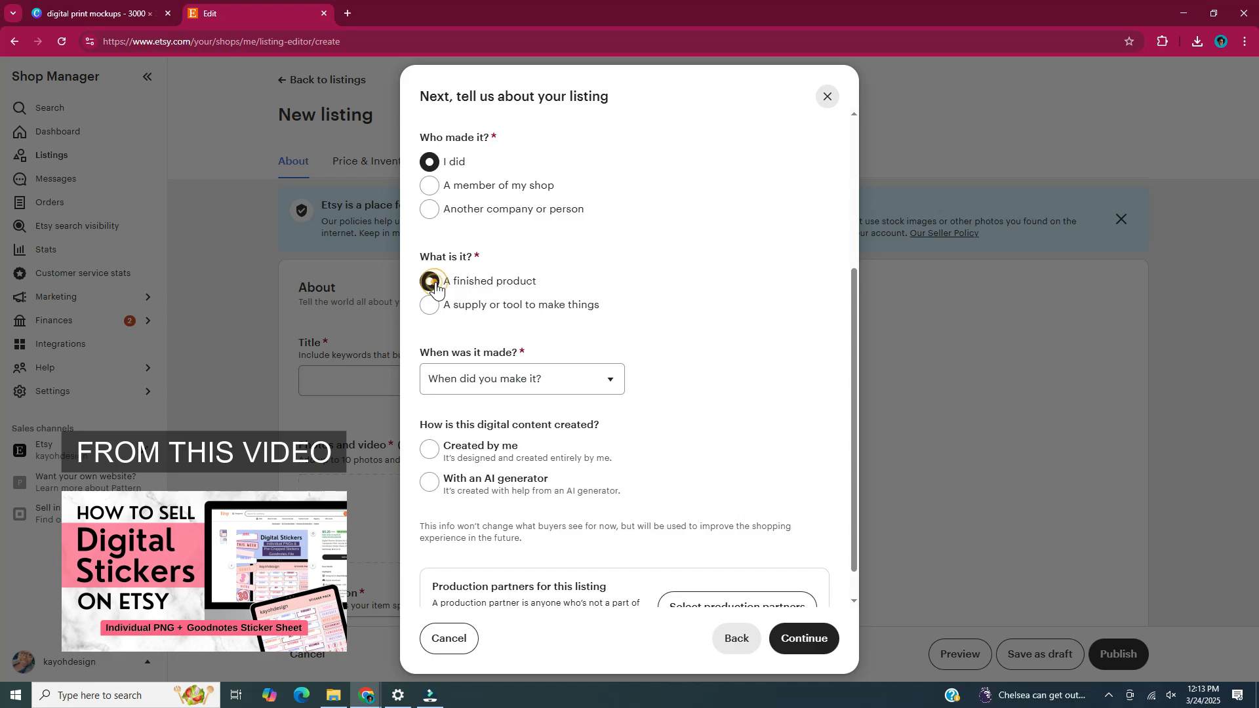
left_click(619, 387)
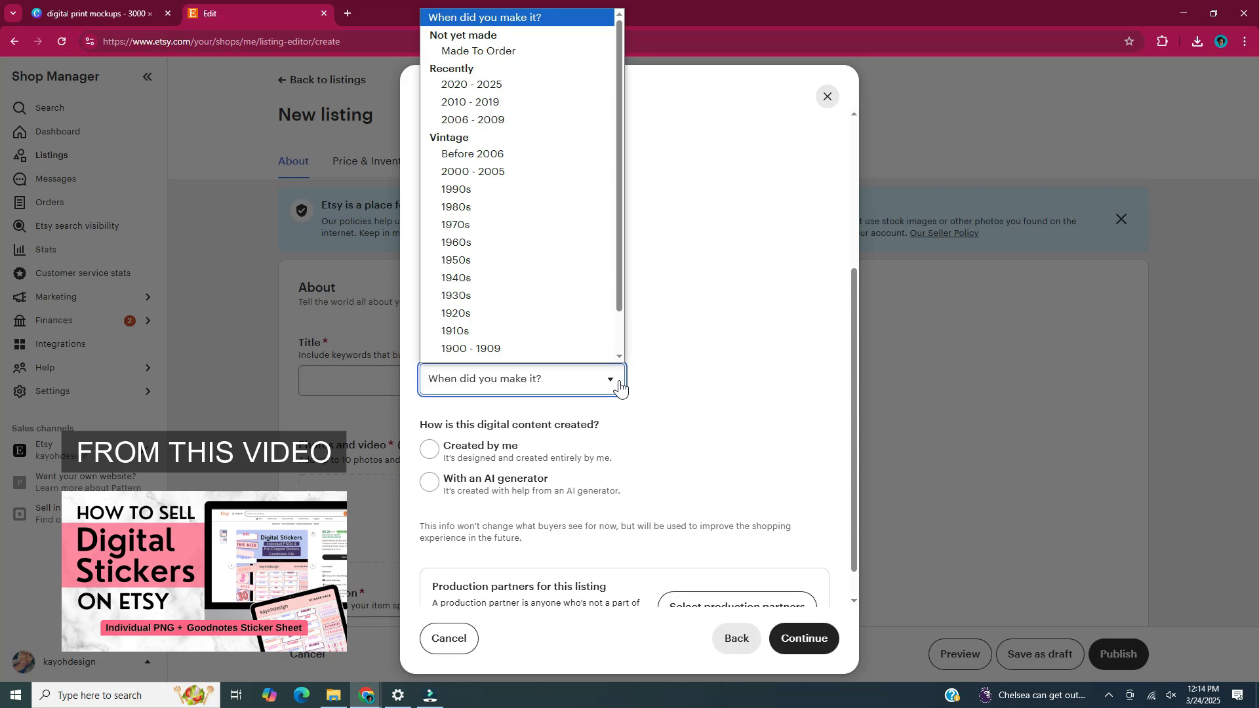
left_click(568, 88)
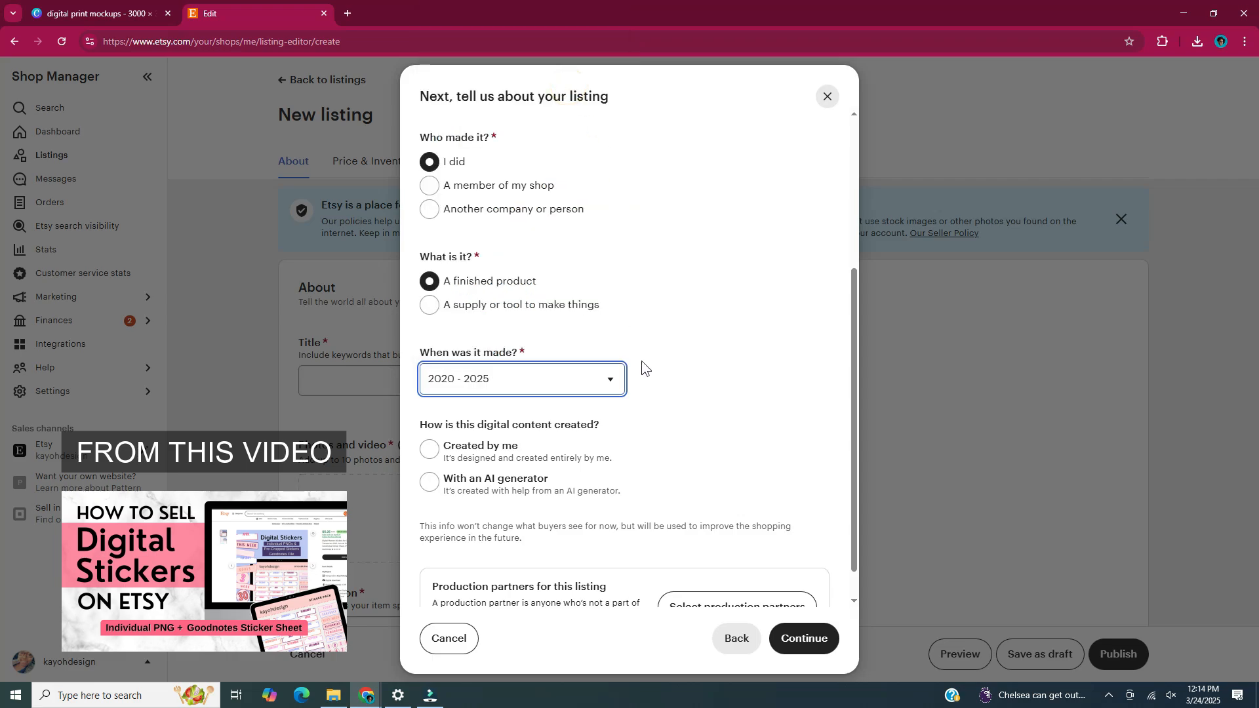
scroll(715, 413, "down", 1)
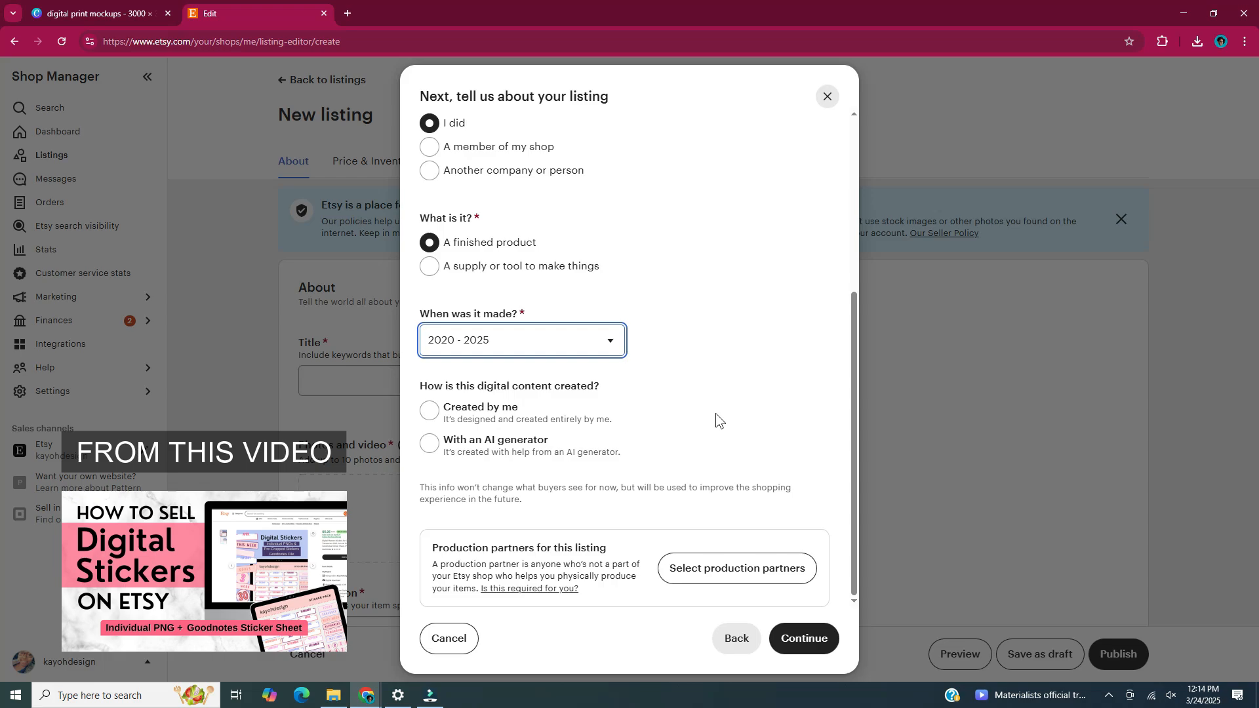
left_click(438, 421)
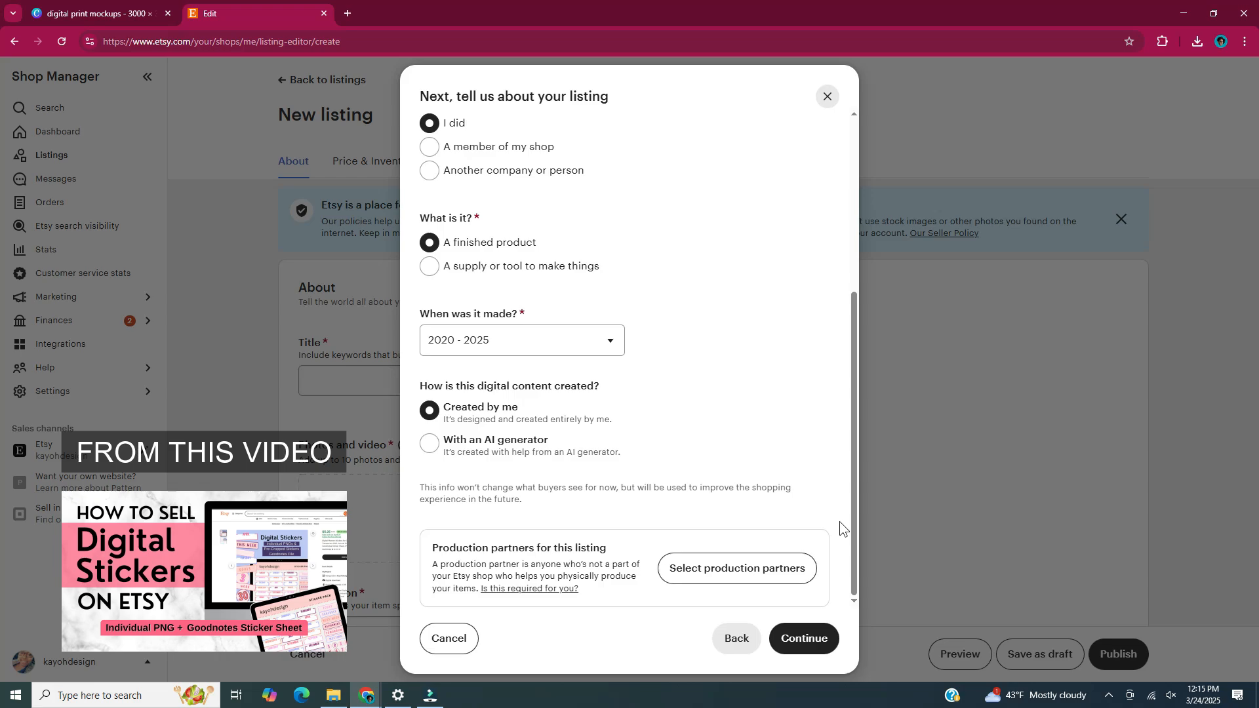
left_click(822, 649)
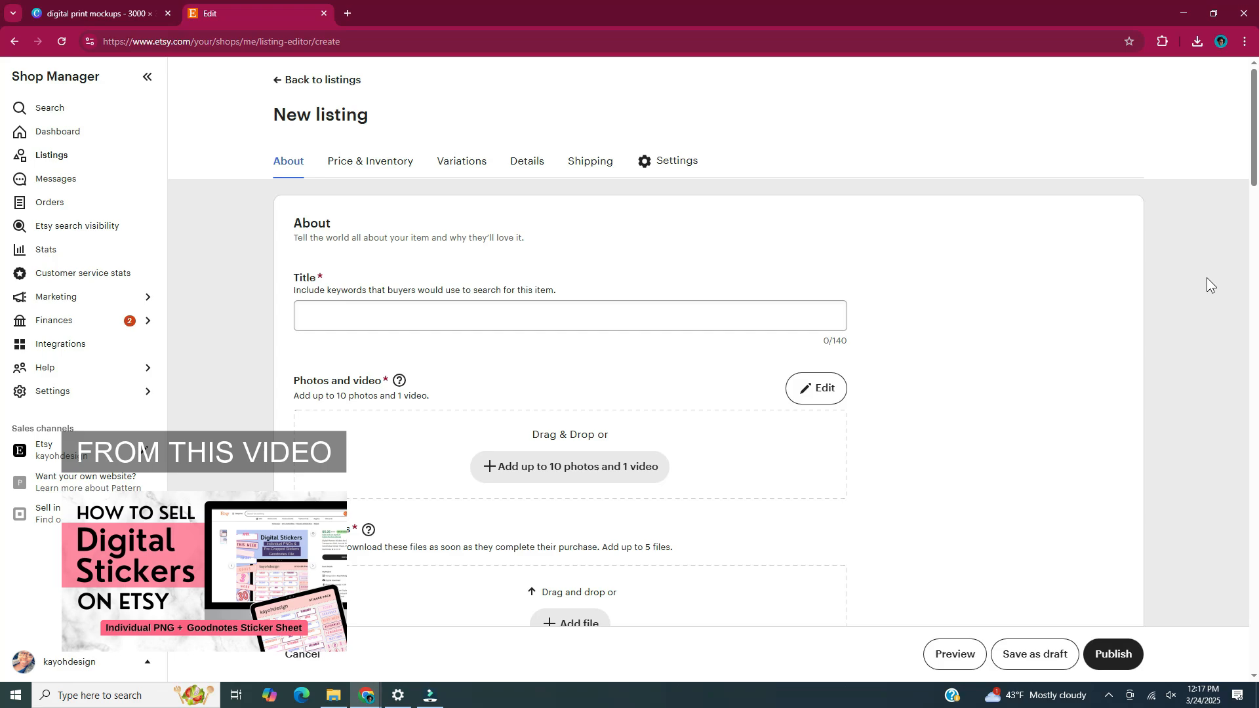
Title the listing 'Digital Planner Stickers for Goodnotes, Individual Transparent PNG, … iPad Stickers'.
left_click(624, 317)
type("Digital Stickers")
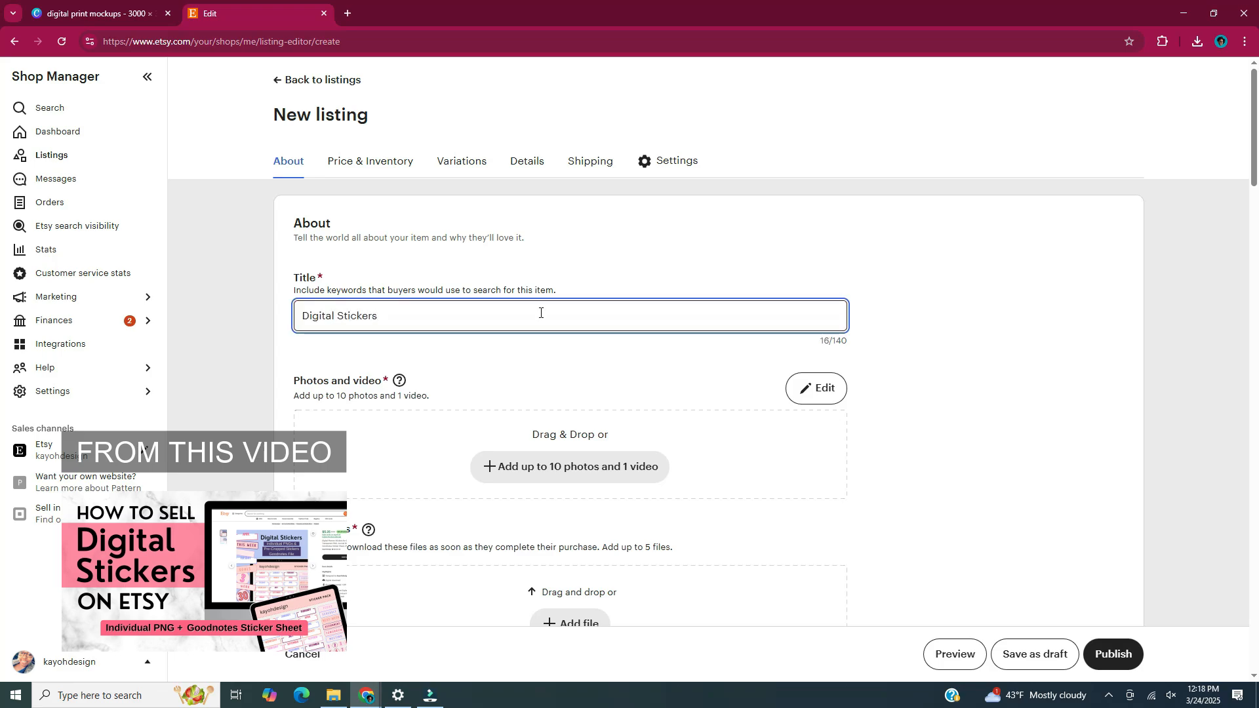
key("ctrl+Left")
type("Planner")
key("End")
type("for Goodnotes,")
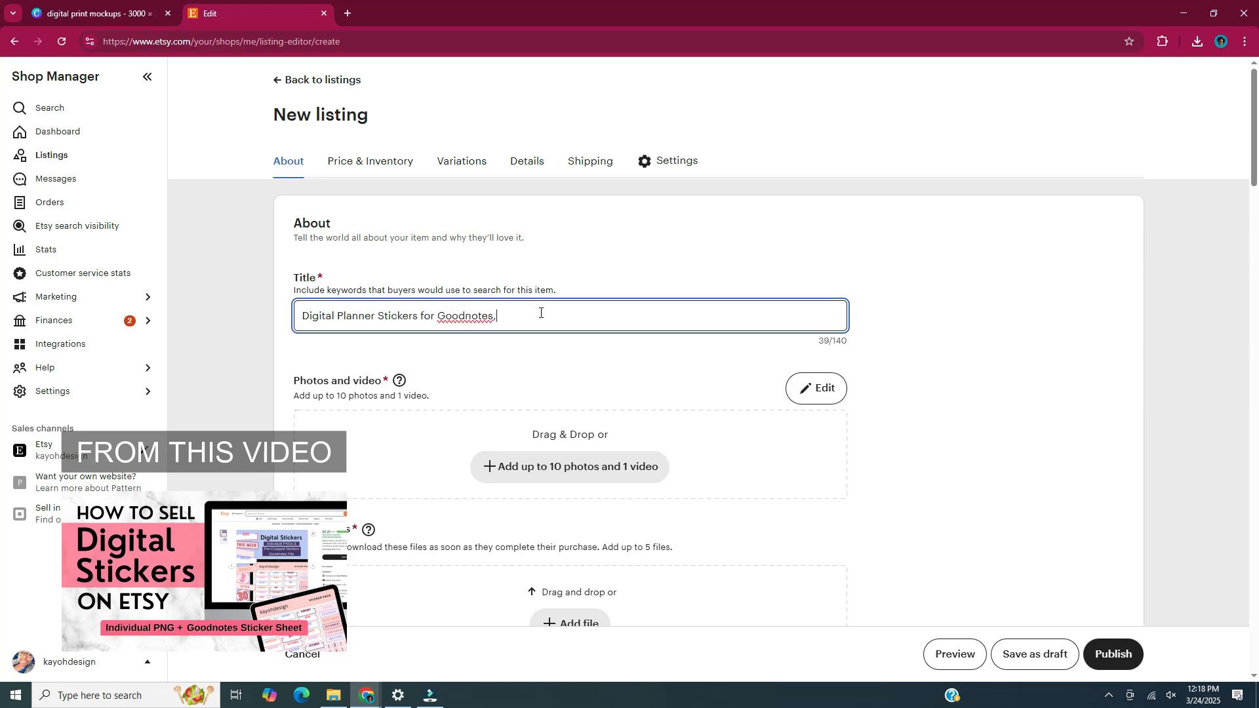
type(" Individual")
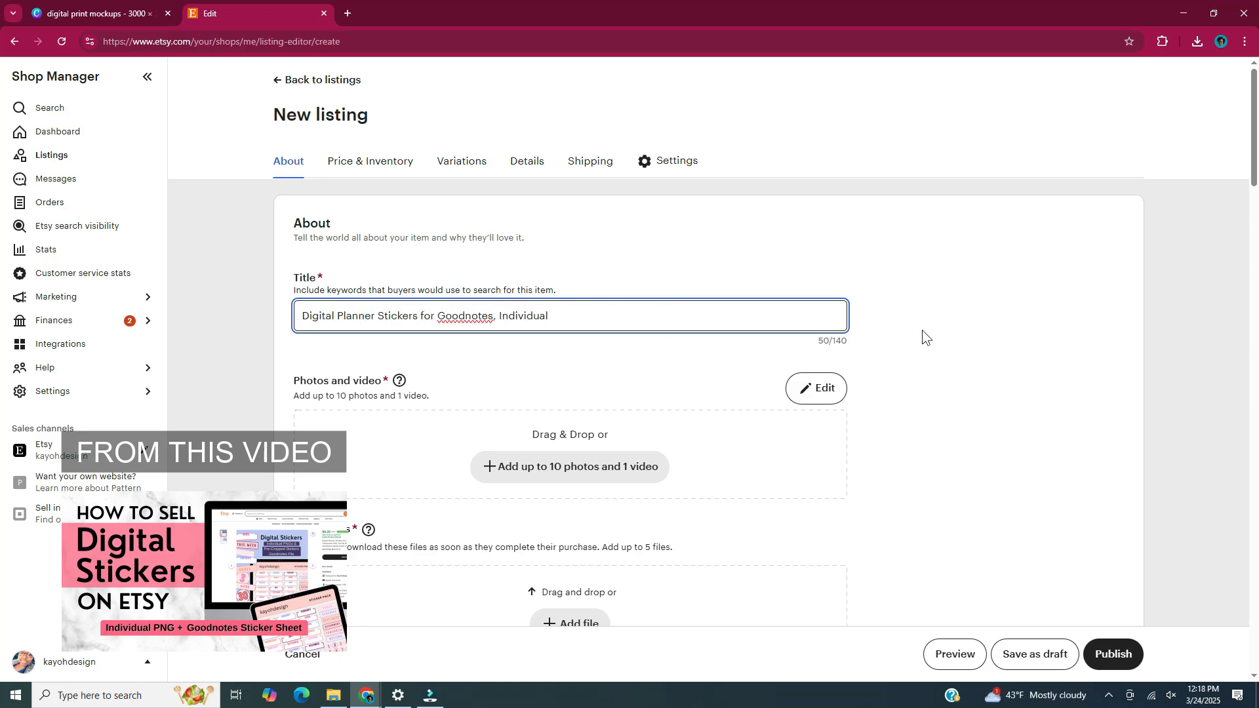
type(" Transparent PNG, Journal Stickers, Precropped Goodnotes Sticker Shee")
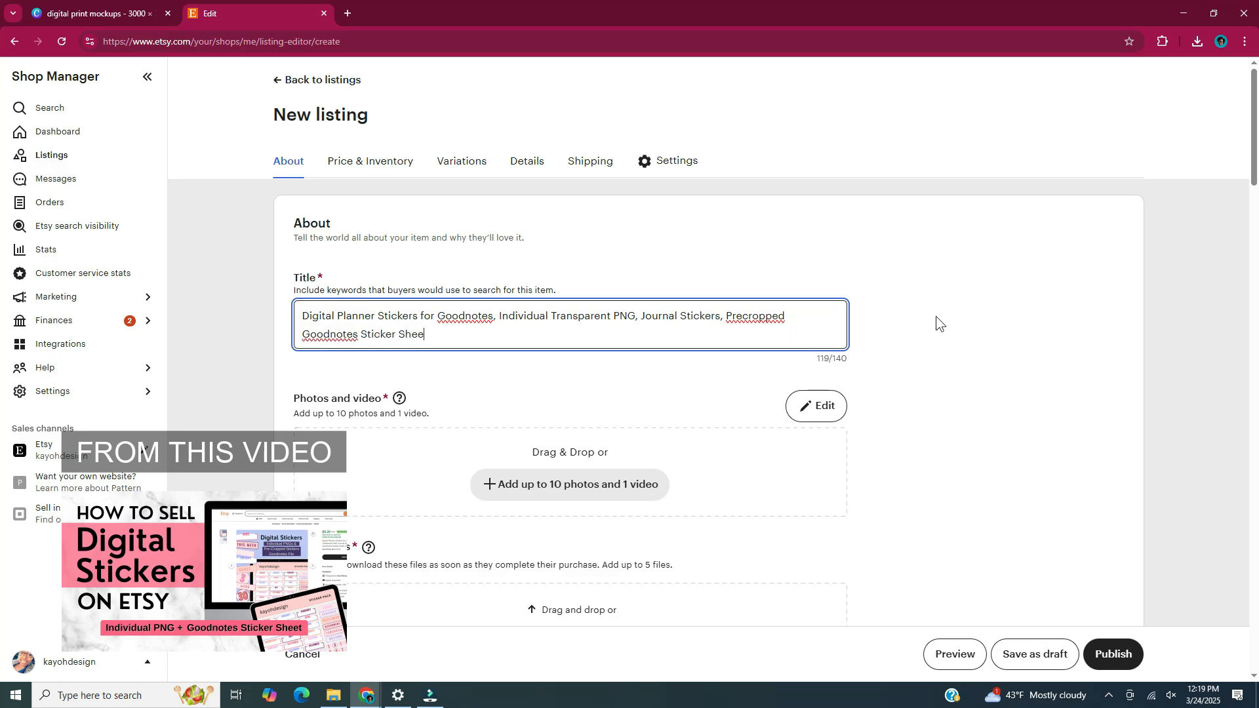
type("t, iPad Stickers")
left_click(1100, 292)
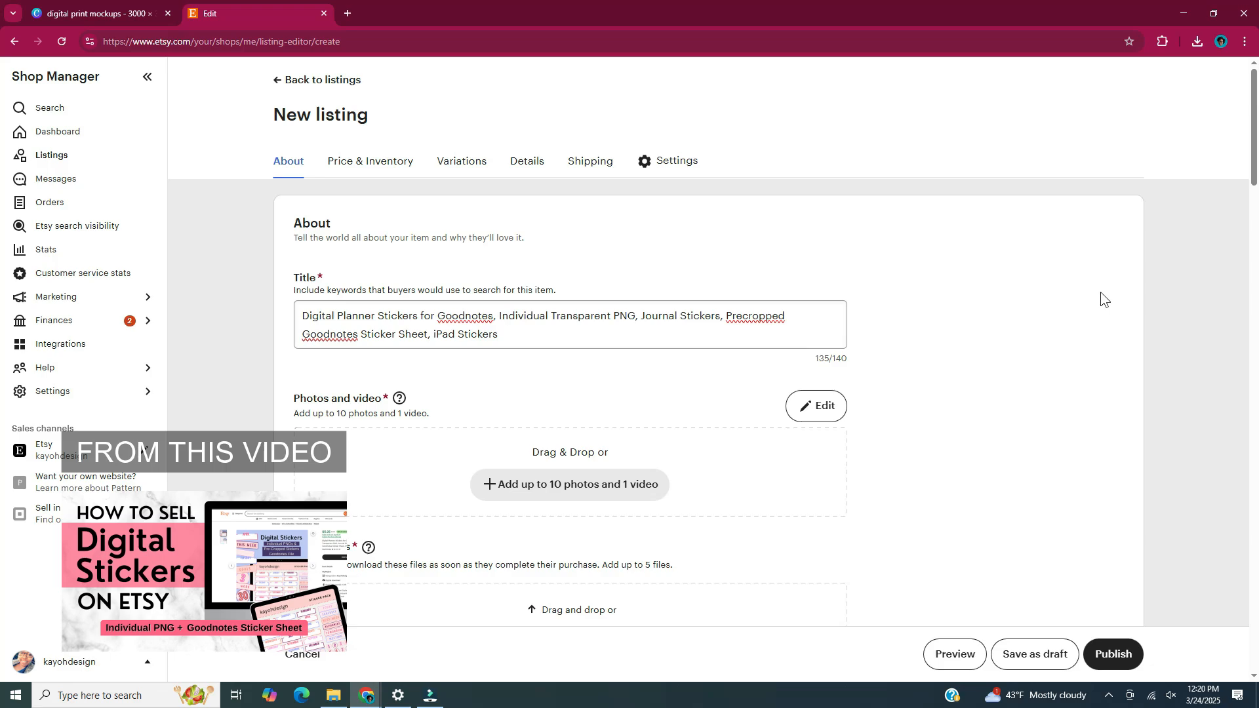
Upload the two digital print mockup images from Downloads as listing photos.
mouse_move(401, 405)
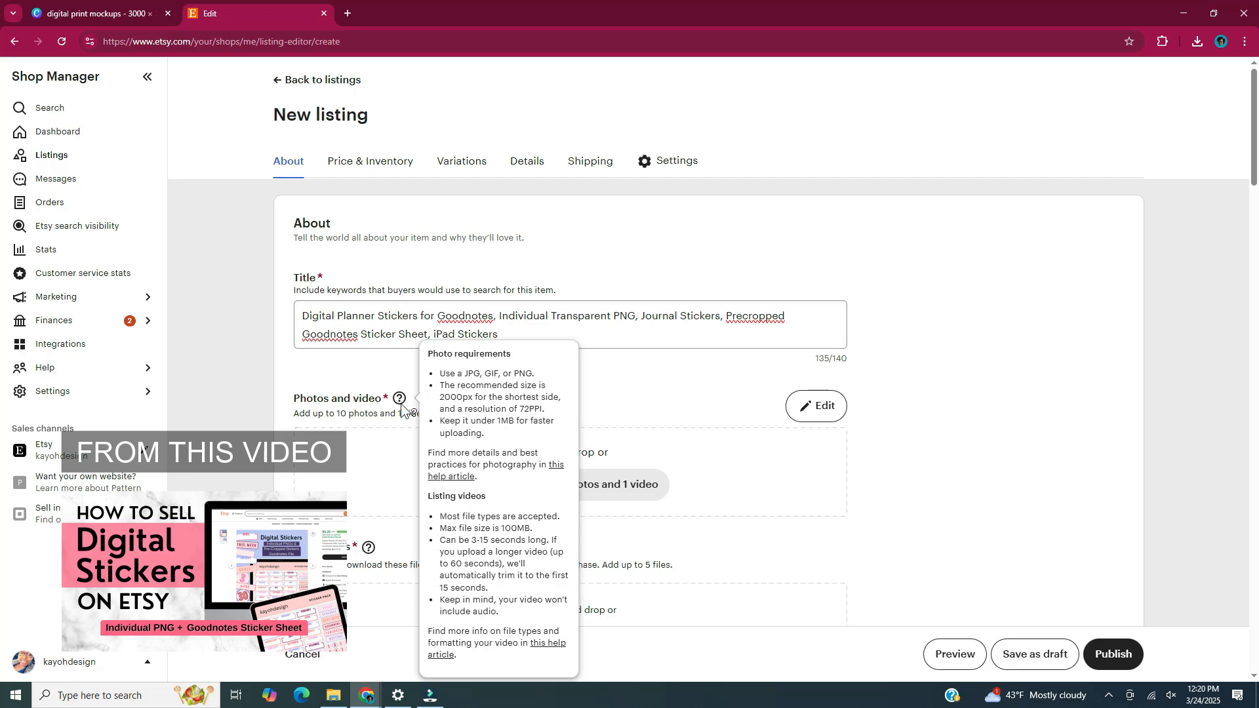
left_click(659, 489)
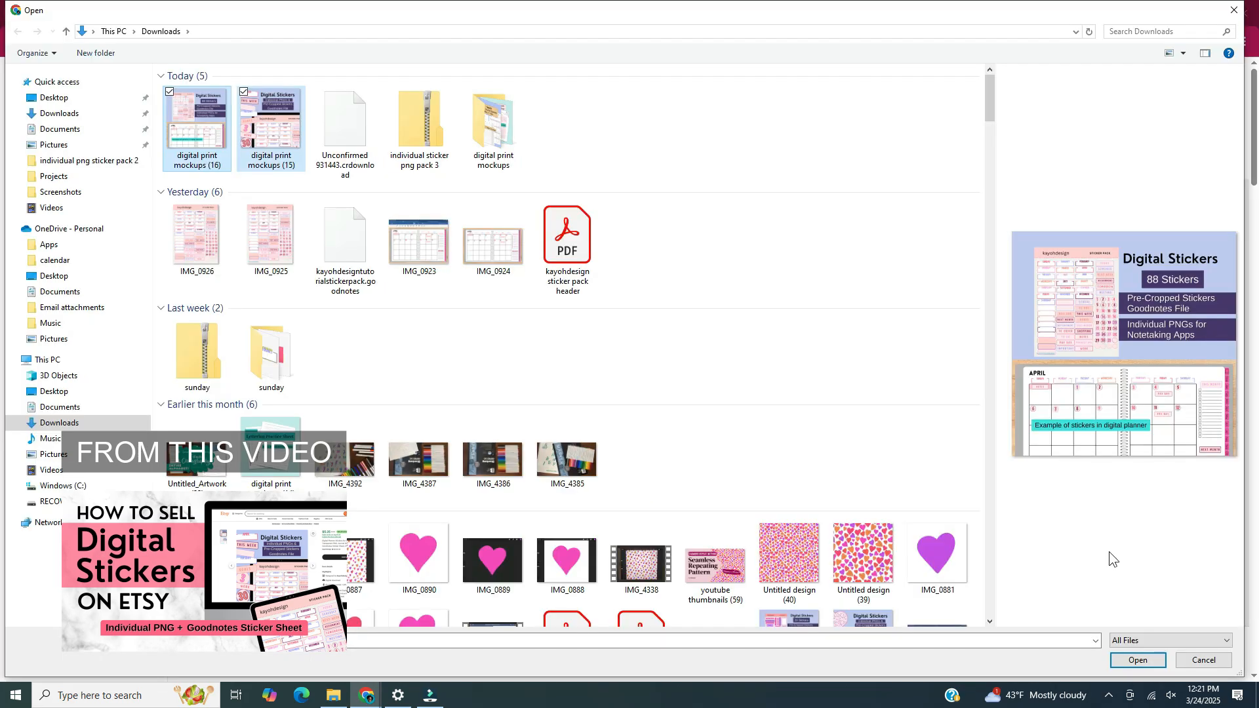
left_click(1158, 660)
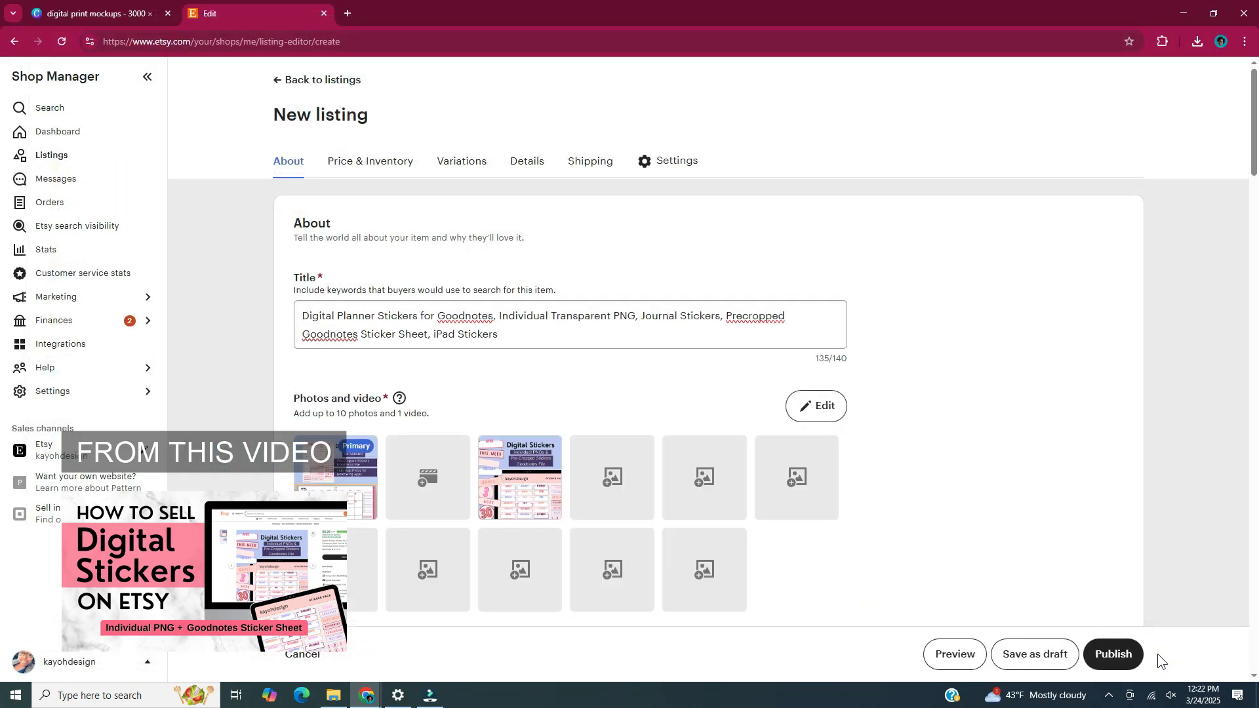
Move the Digital Stickers cover image into the first photo slot as Primary.
scroll(1100, 532, "down", 3)
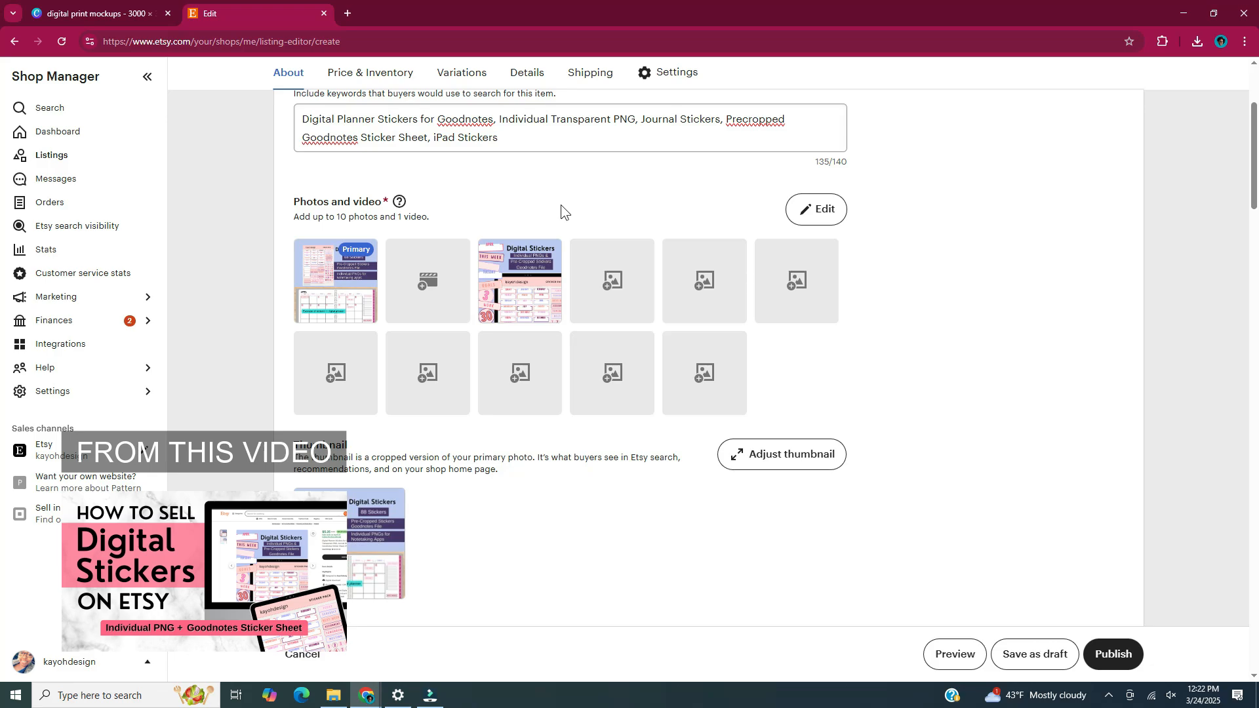
mouse_move(346, 318)
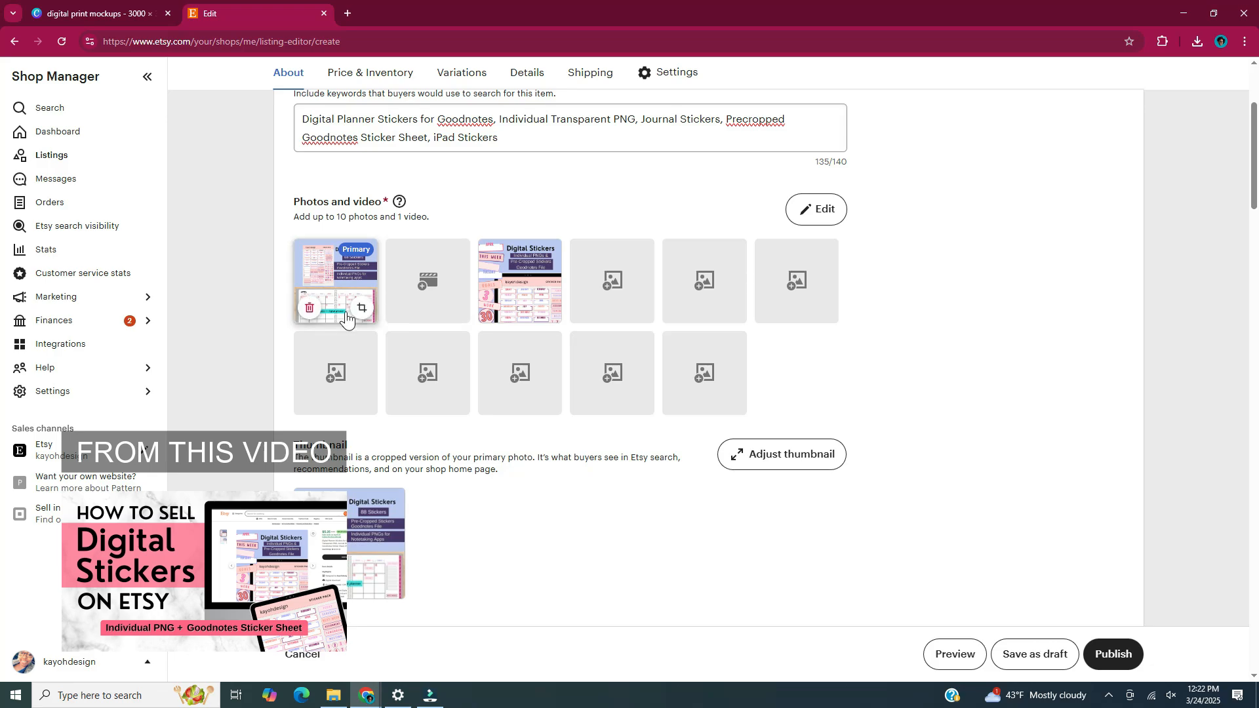
mouse_move(518, 298)
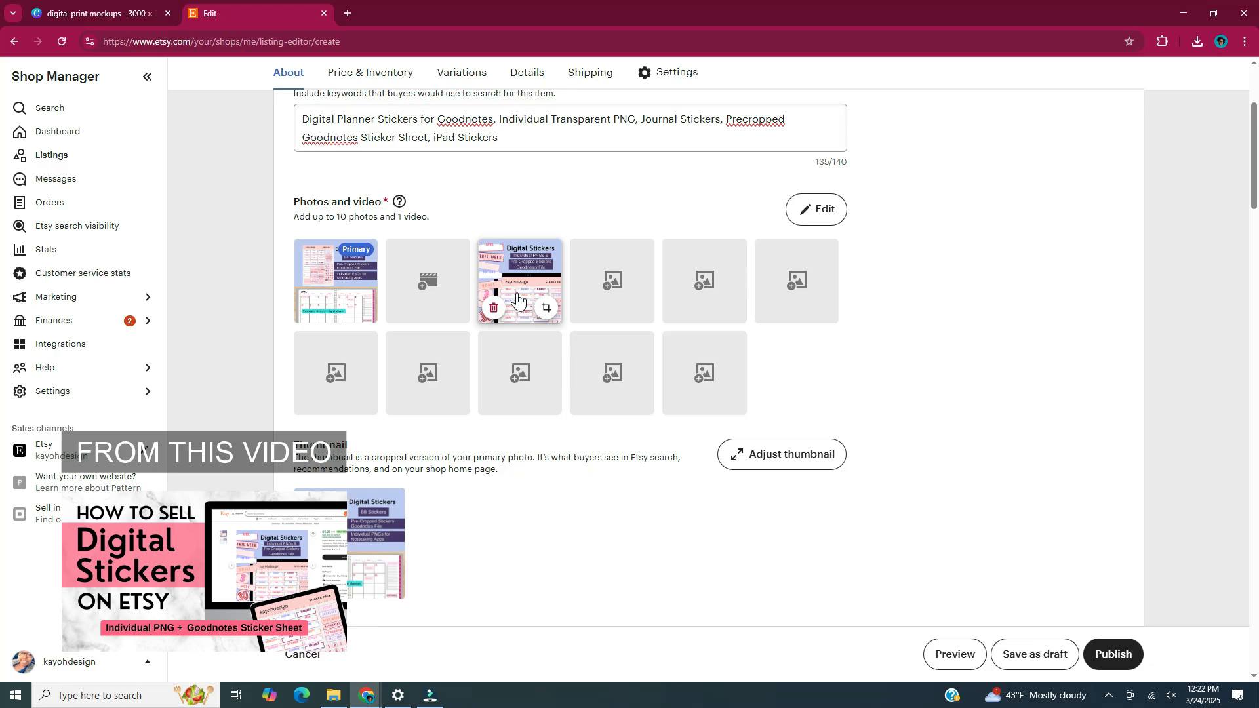
left_click_drag(518, 298, 332, 296)
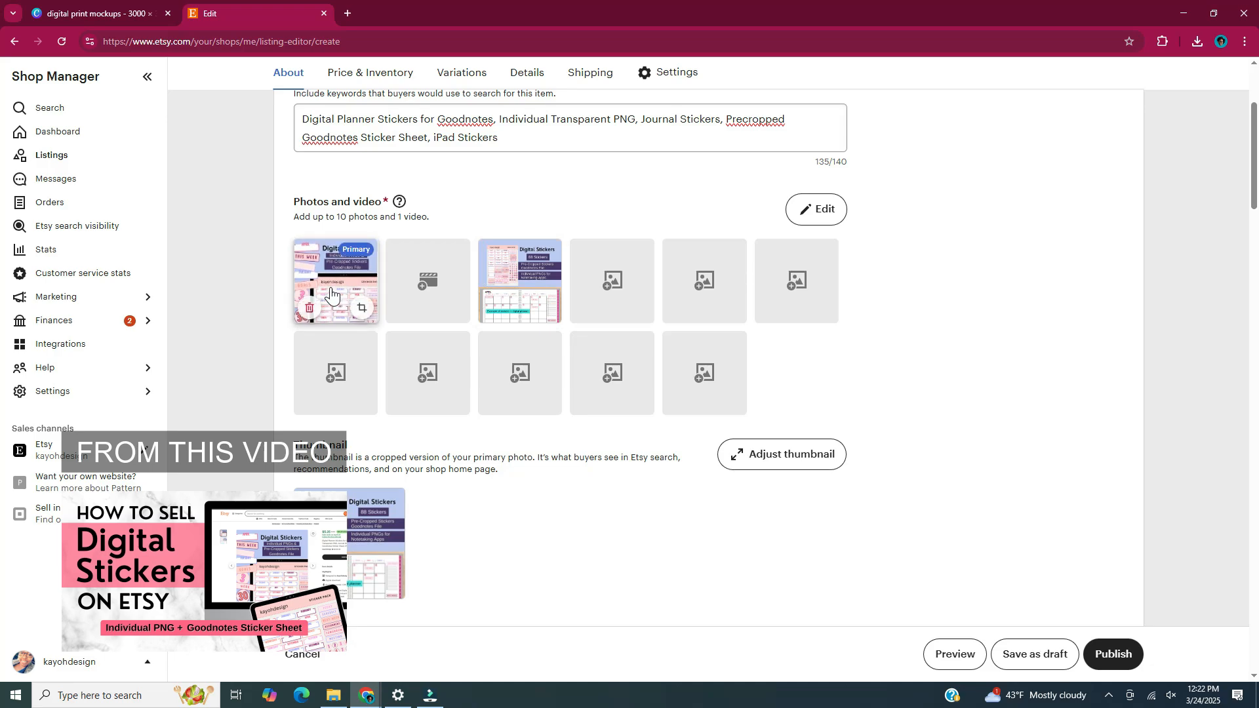
Open the photo editor on the primary Digital Stickers image.
left_click(840, 217)
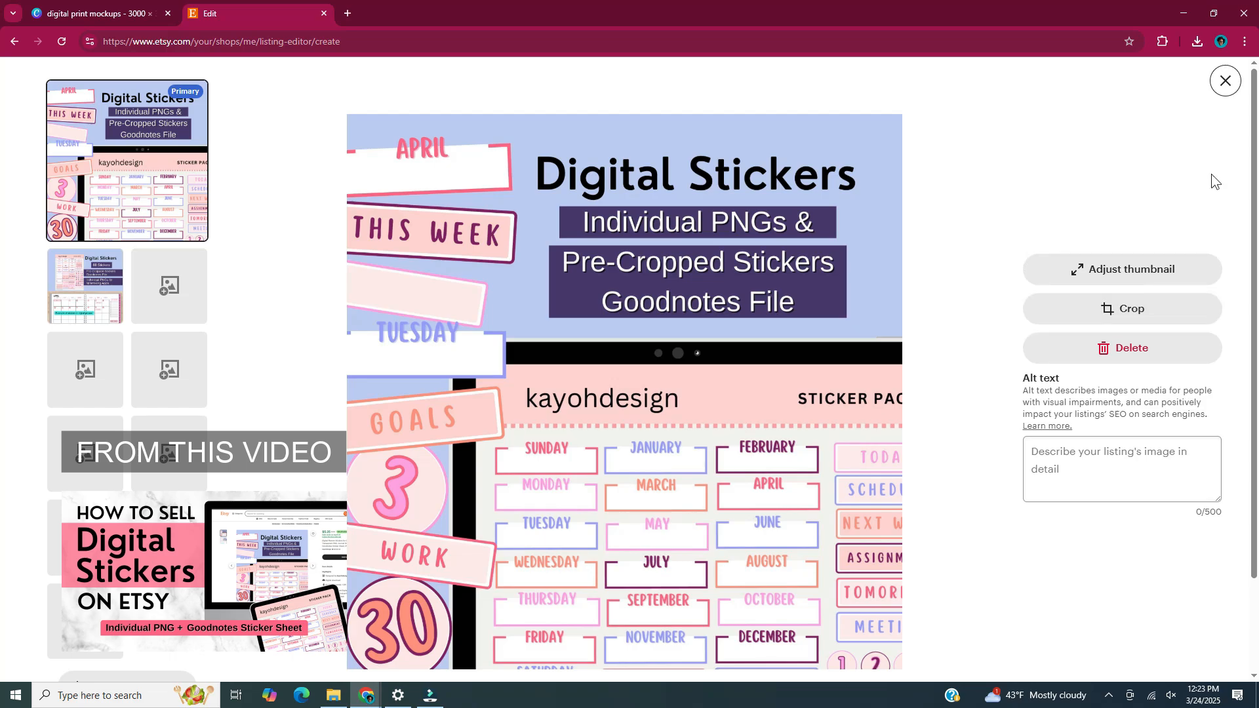
scroll(1210, 175, "down", 2)
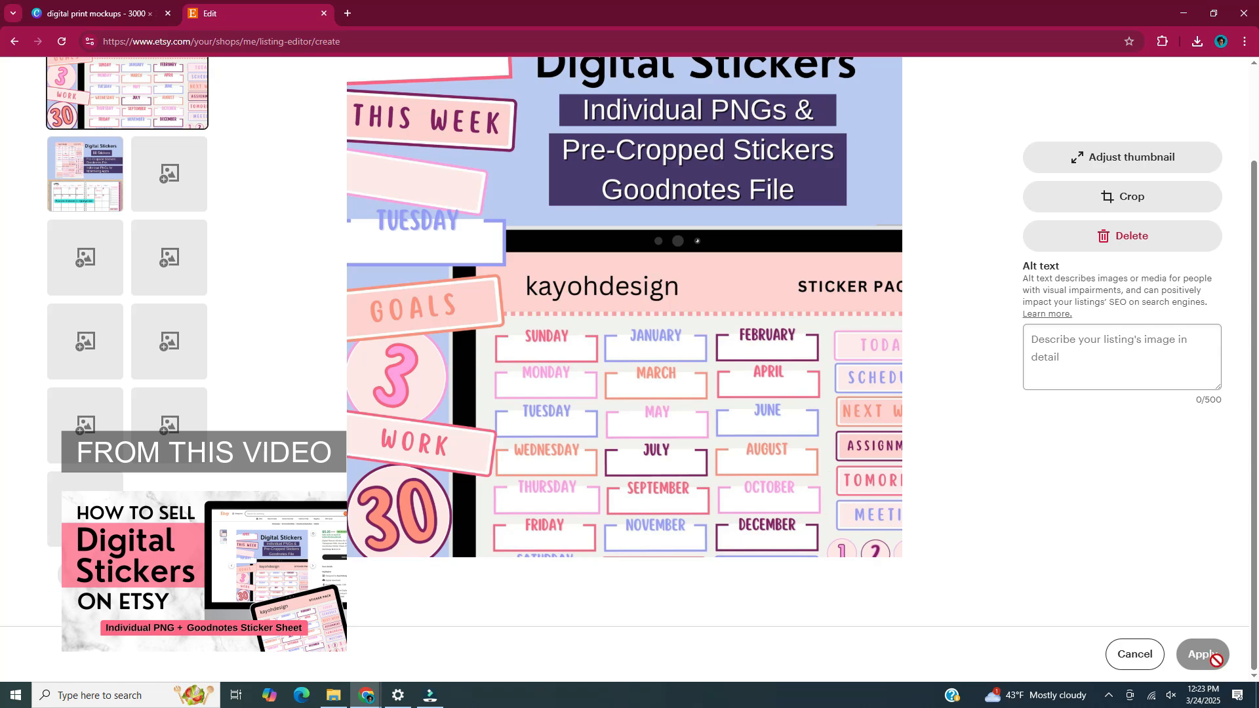
scroll(1221, 107, "up", 2)
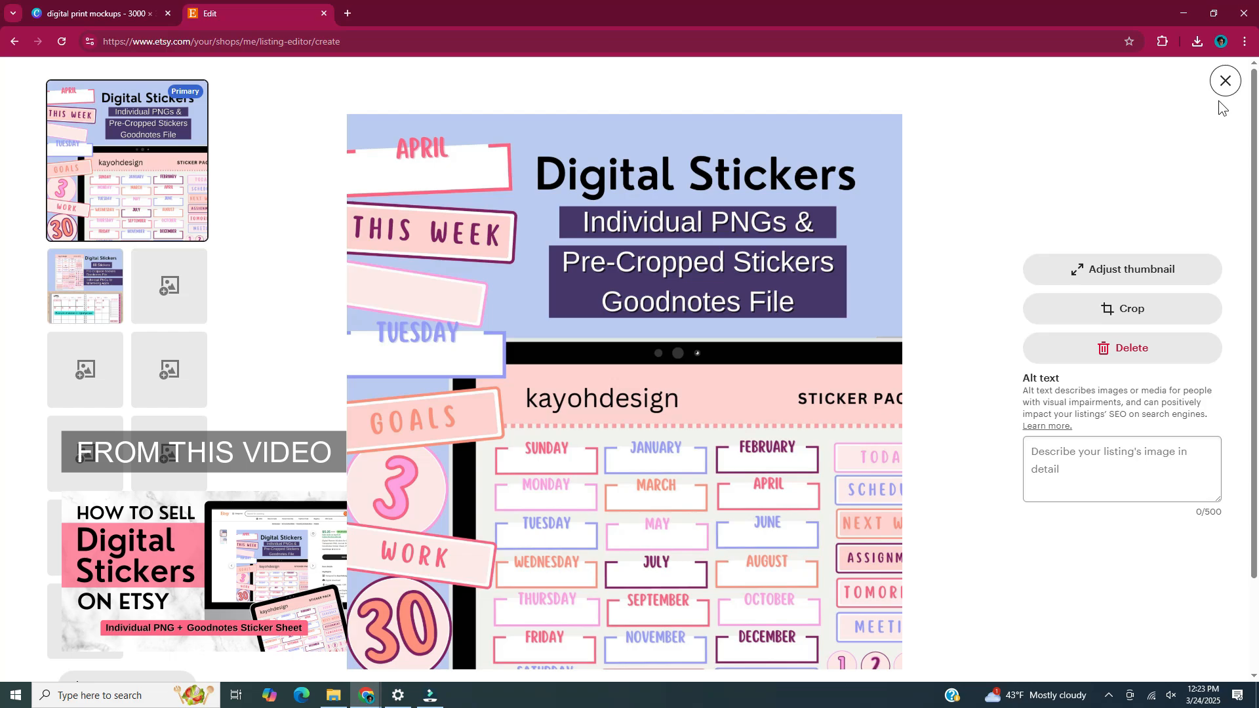
Close the photo editor, zoom the thumbnail crop in Adjust thumbnail, then close the editors.
left_click(1225, 83)
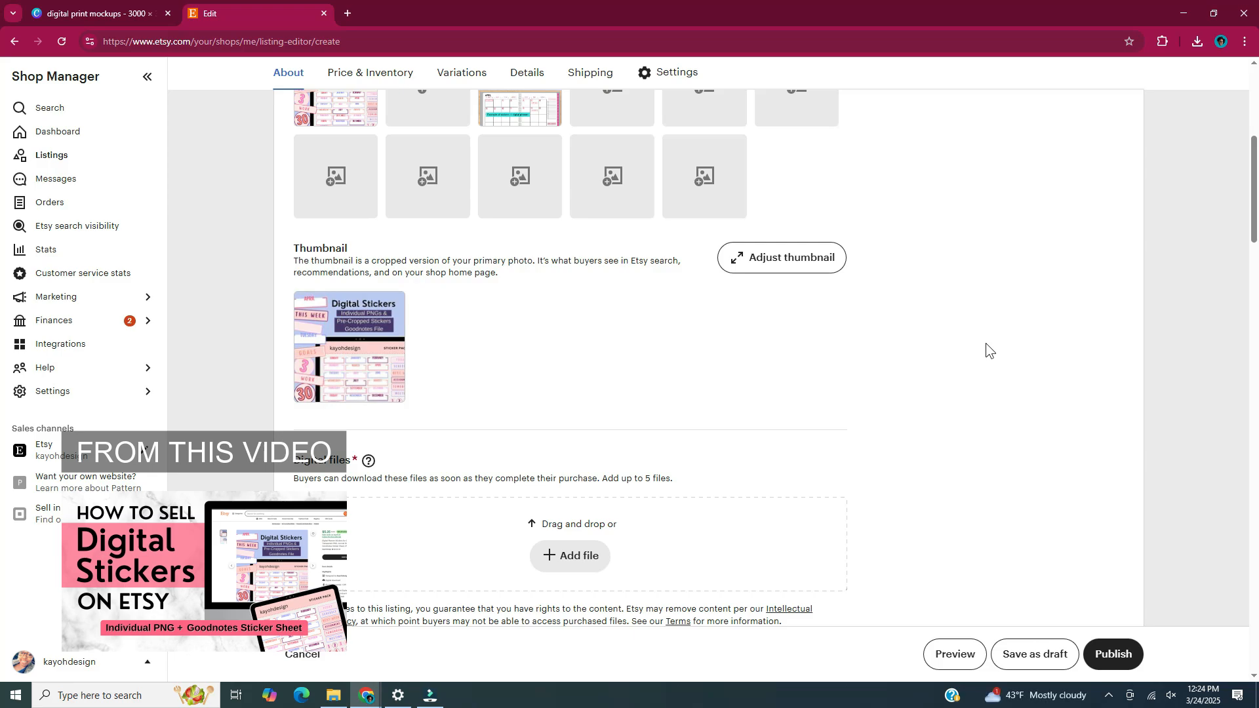
left_click(783, 276)
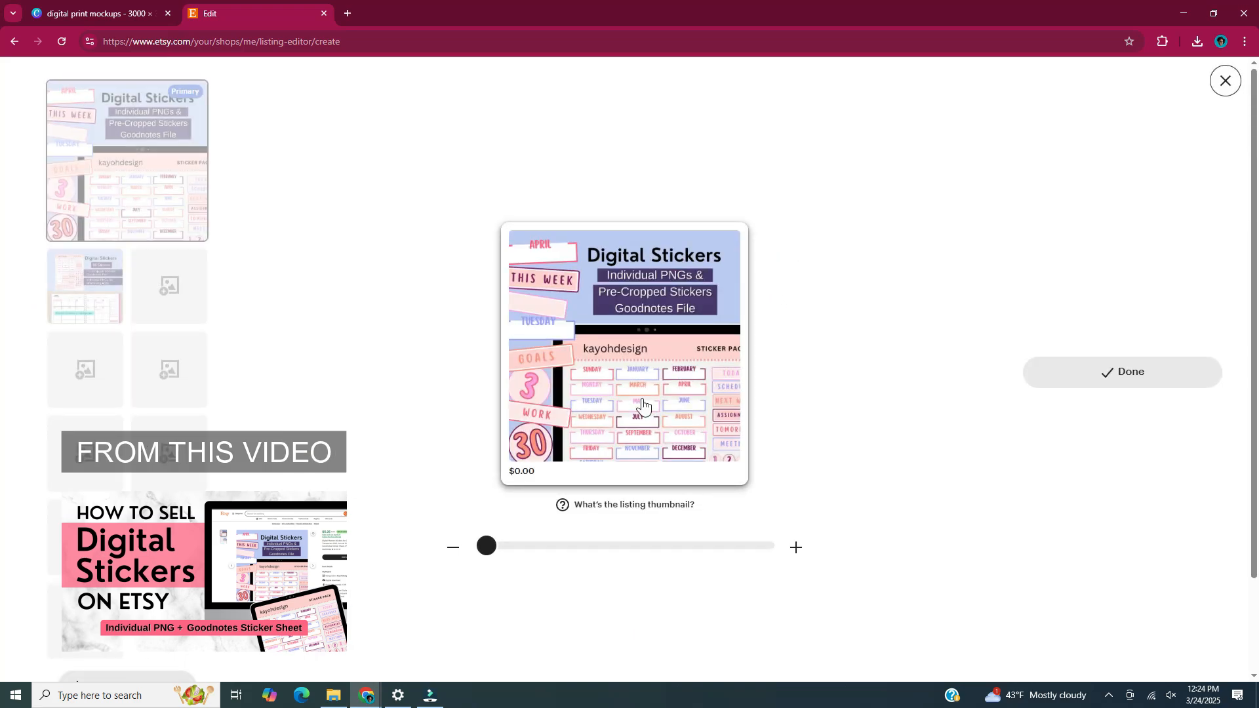
mouse_move(485, 546)
left_mouse_down()
mouse_move(641, 546)
mouse_move(486, 546)
left_mouse_up()
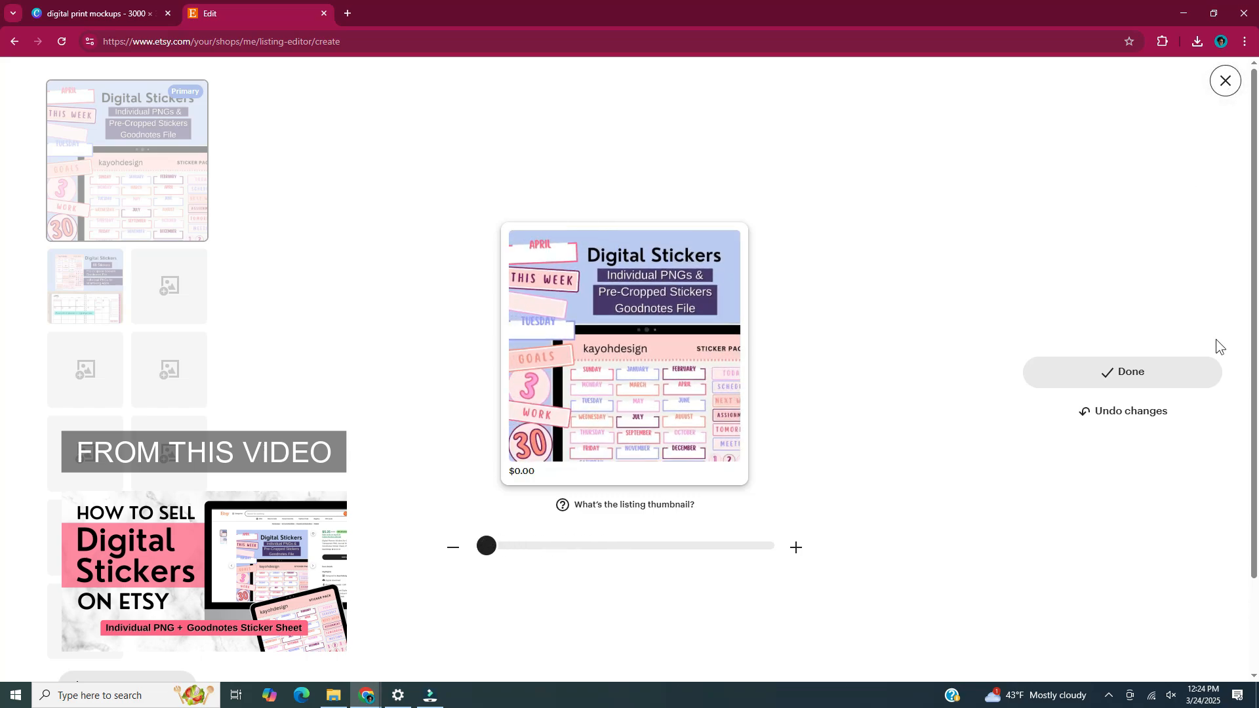
scroll(1216, 478, "down", 2)
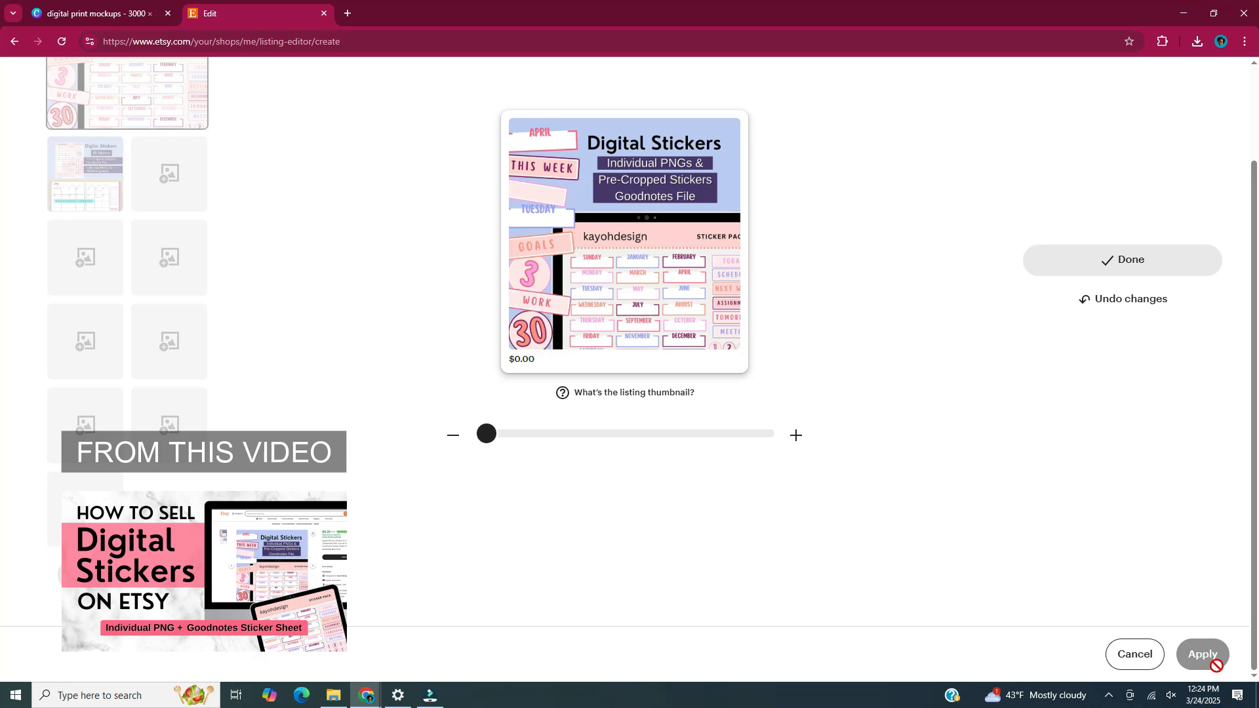
scroll(1209, 493, "up", 2)
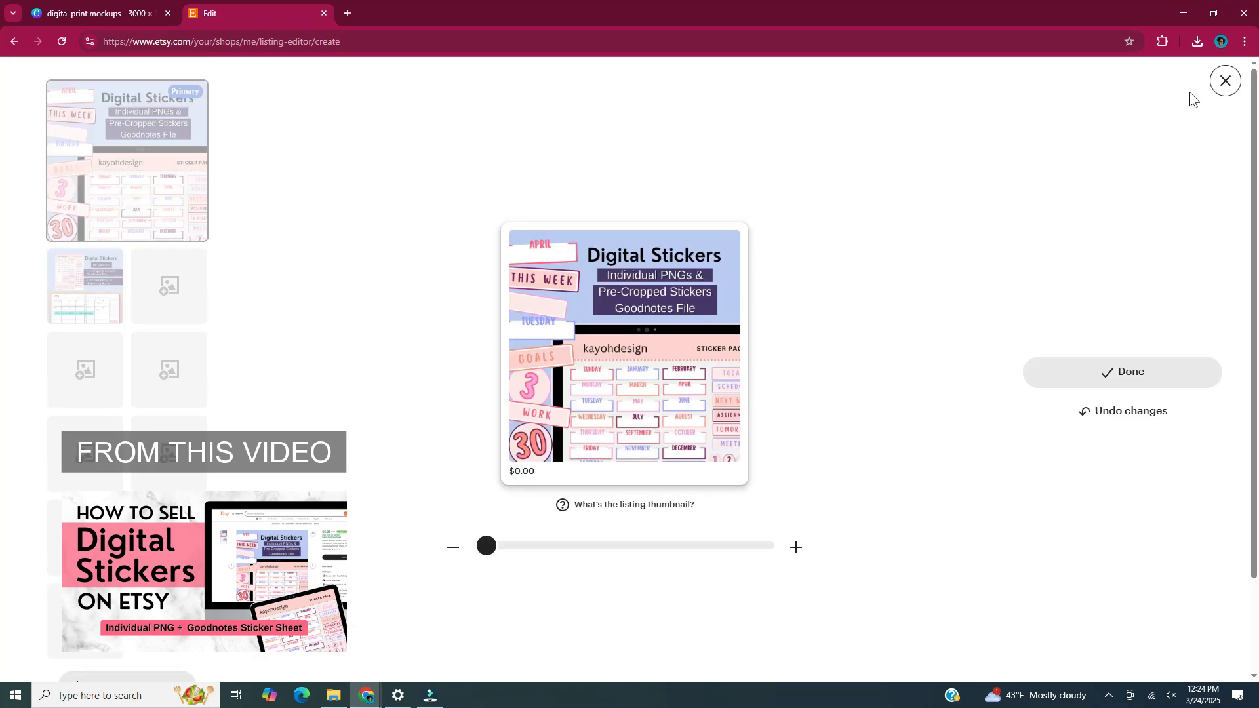
left_click(1224, 92)
left_click(1223, 81)
Upload individualstickerpngpack3.zip and kayohdesigntutorialstickerpack.goodnotes from Downloads as the listing's digital files.
scroll(1039, 290, "down", 4)
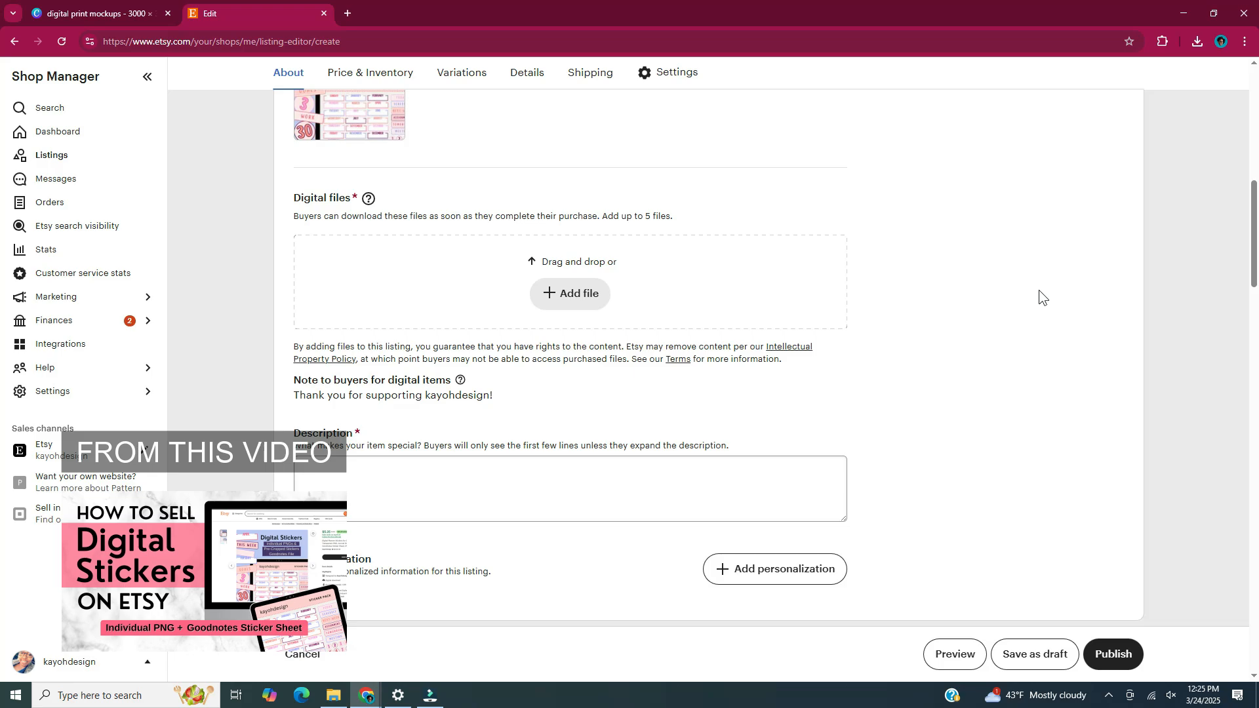
mouse_move(371, 203)
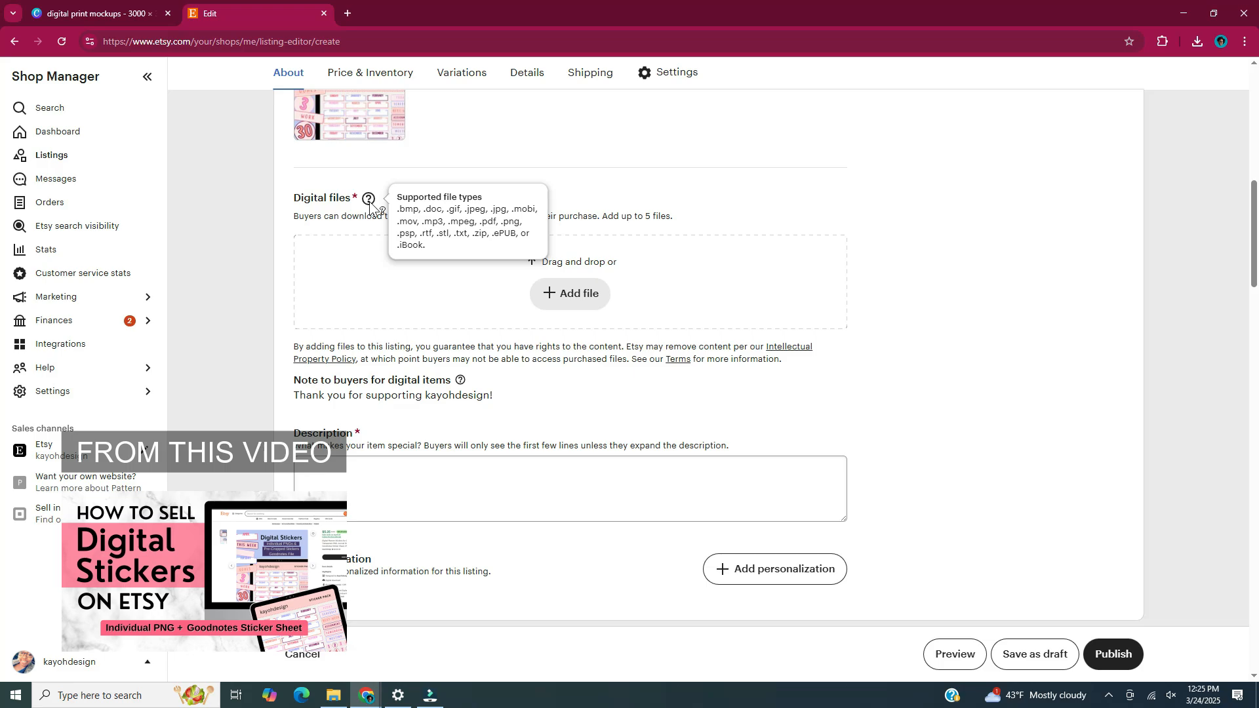
left_click(592, 312)
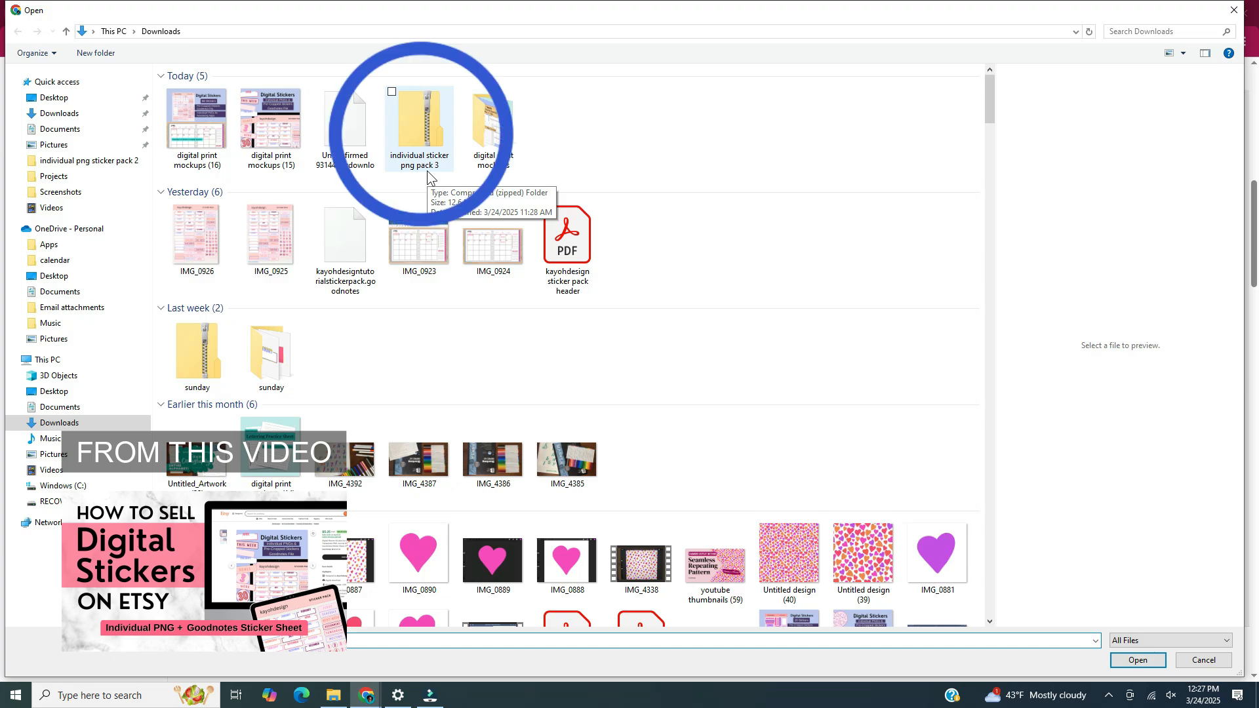
left_click(433, 120)
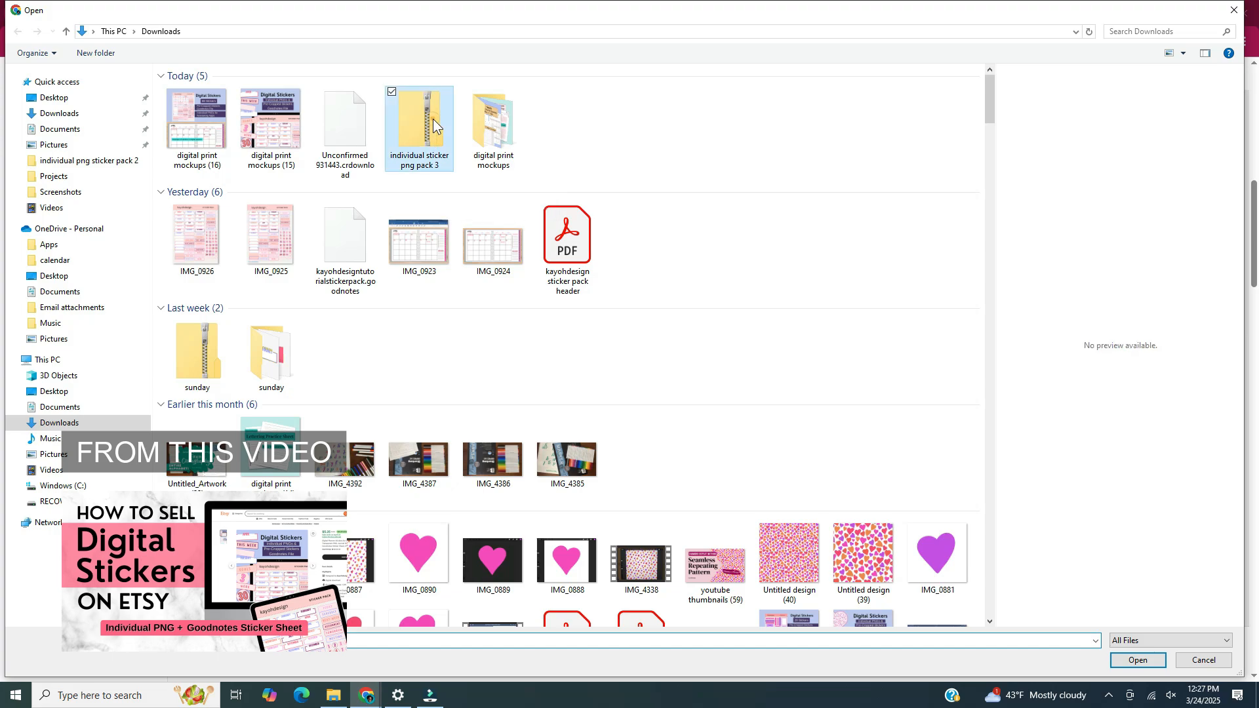
left_click(350, 244)
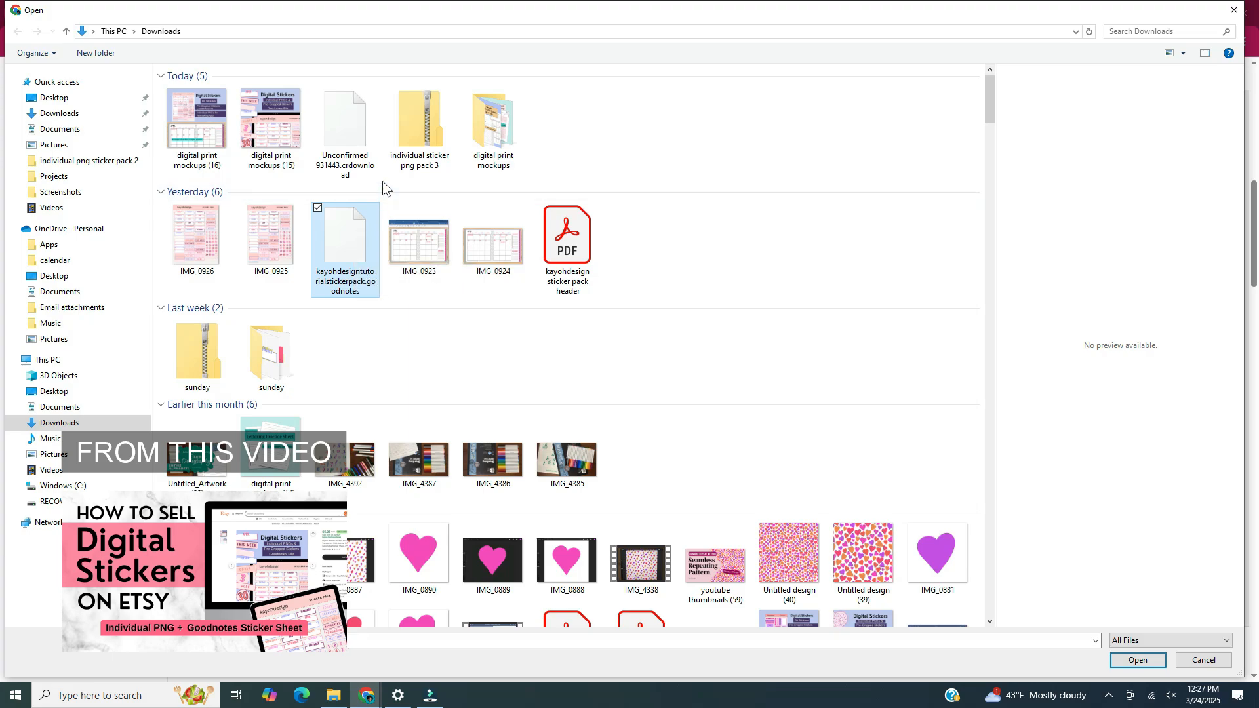
left_click(426, 135, "ctrl")
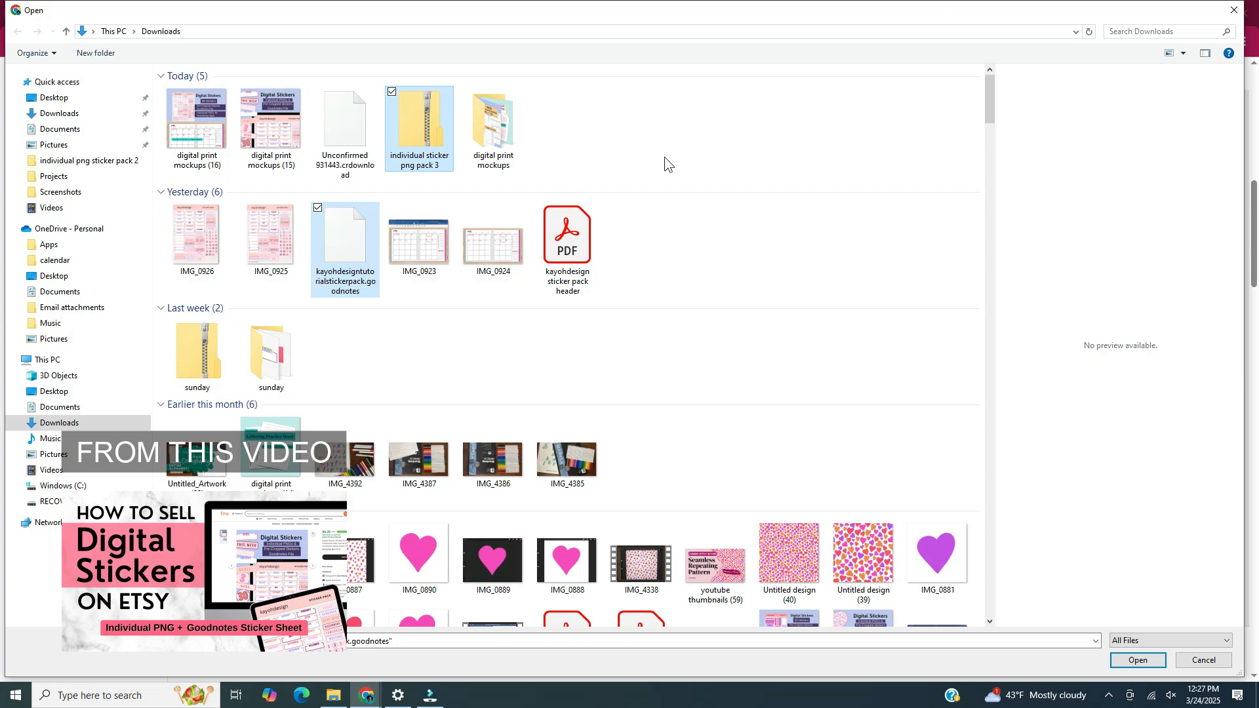
left_click(1161, 661)
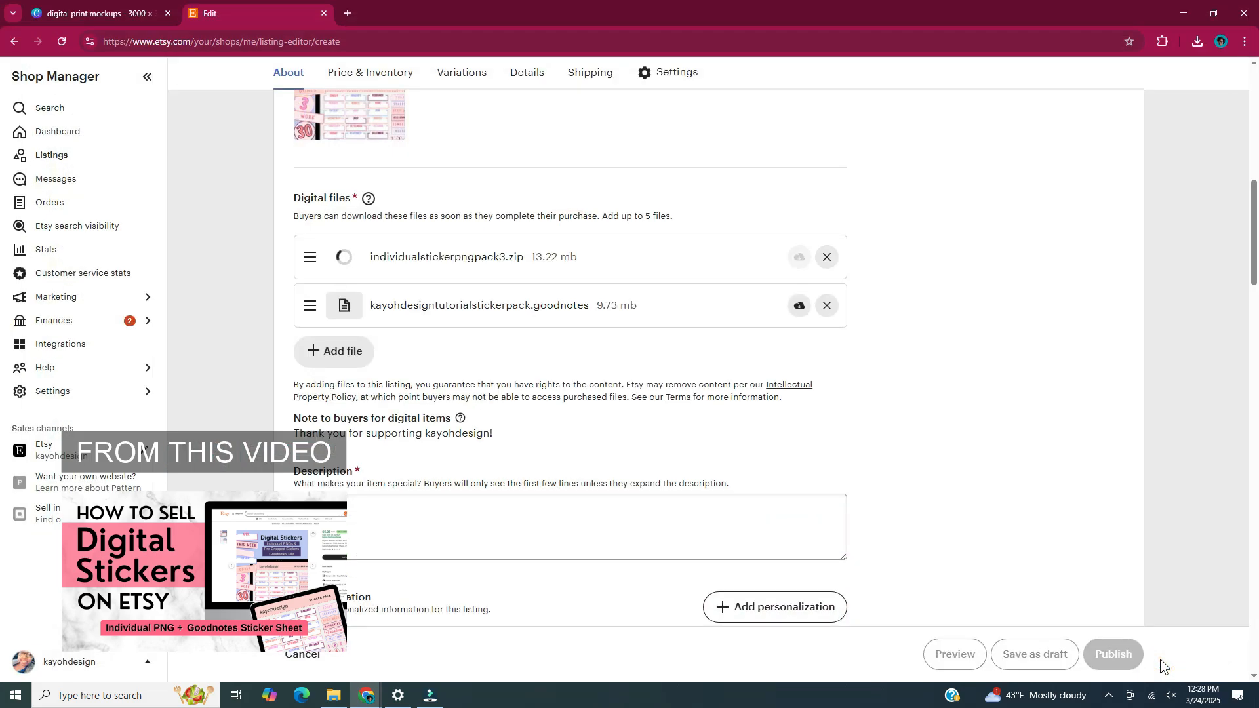
scroll(1010, 397, "down", 3)
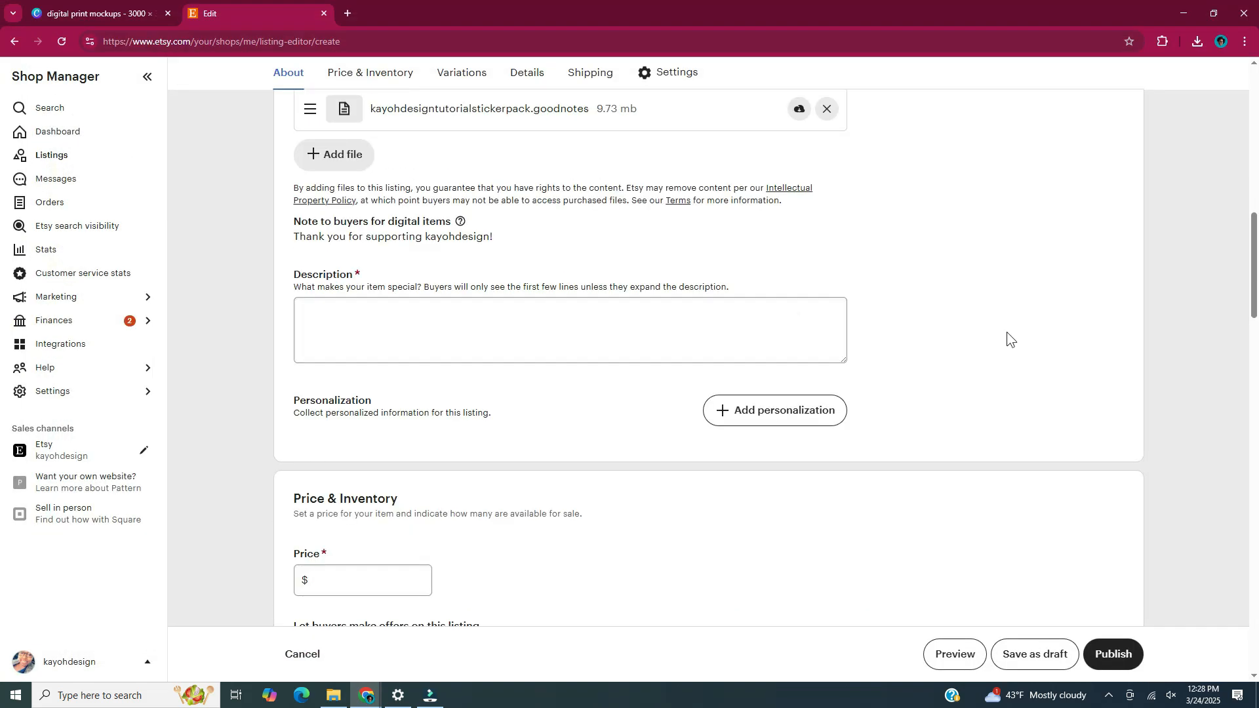